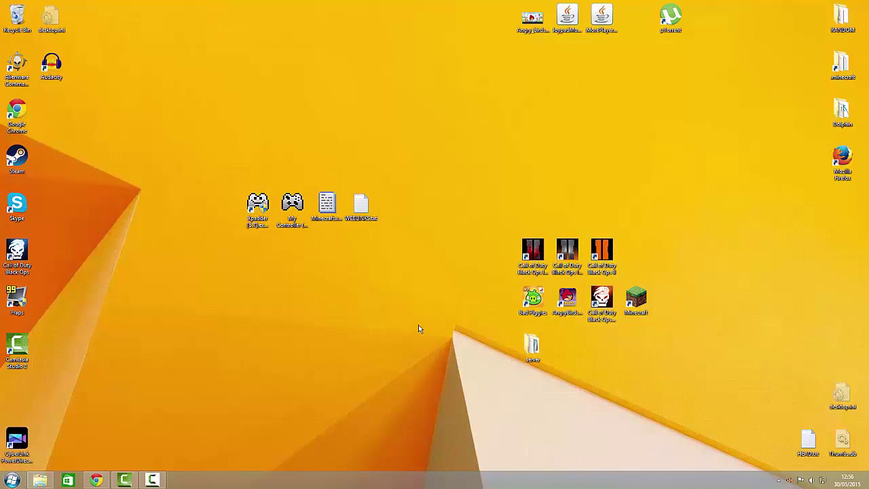
- View the MediaFire download page for Xpadder [5.7].exe in Chrome, and return to the desktop
drag(406, 163, 504, 183)
mouse_move(412, 100)
mouse_down()
mouse_move(271, 272)
mouse_move(264, 308)
mouse_move(514, 98)
mouse_move(416, 89)
mouse_up()
click(96, 479)
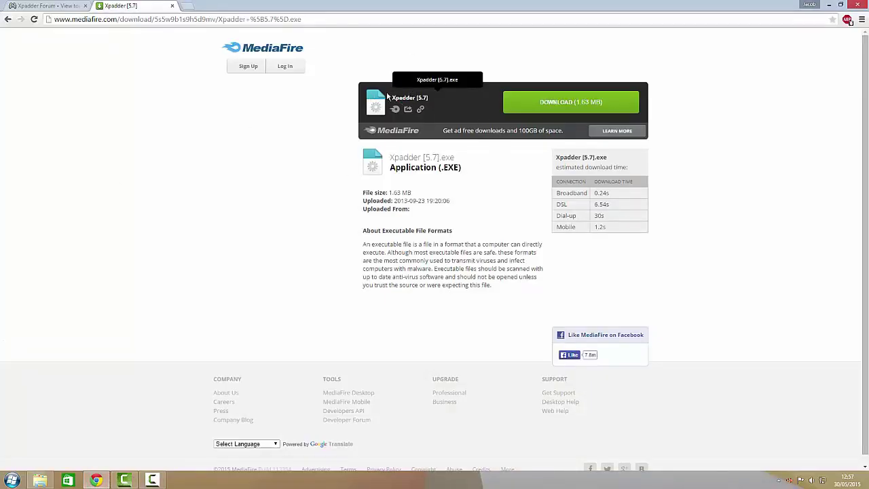
click(828, 5)
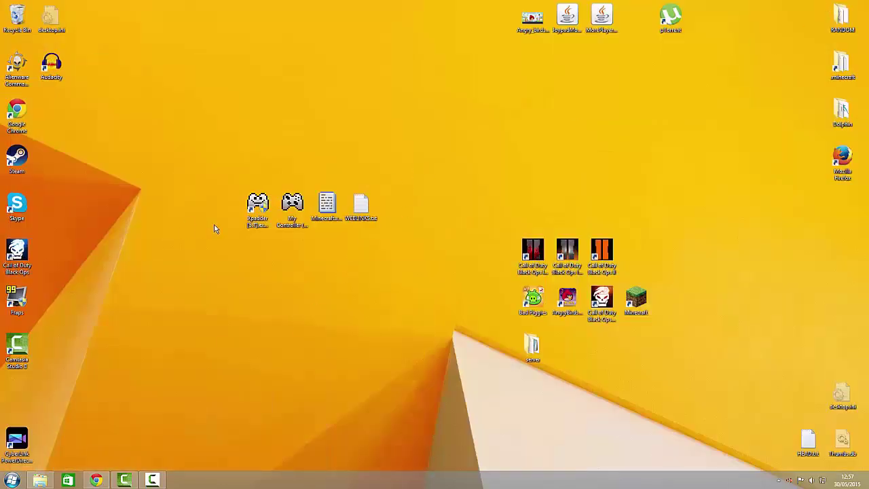
- Set the Xpadder [5.7].exe shortcut's compatibility mode to Windows 7 and apply the change
click(257, 216)
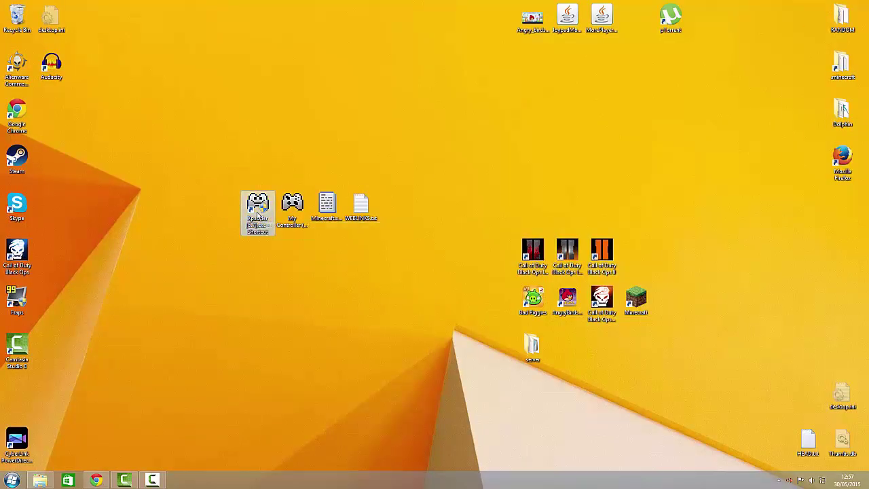
right_click(257, 215)
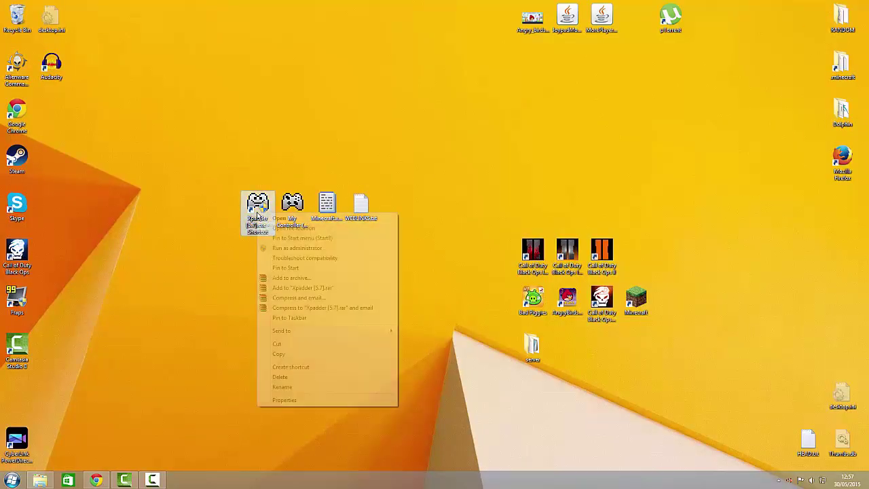
click(278, 400)
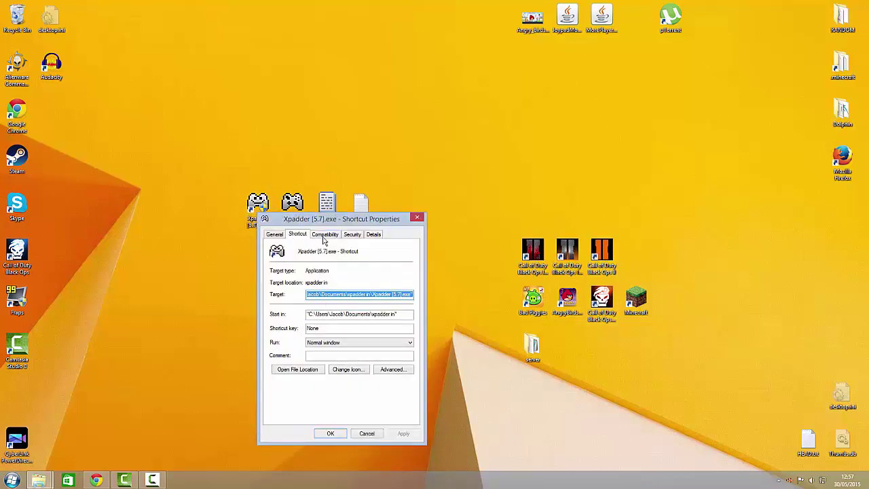
click(324, 234)
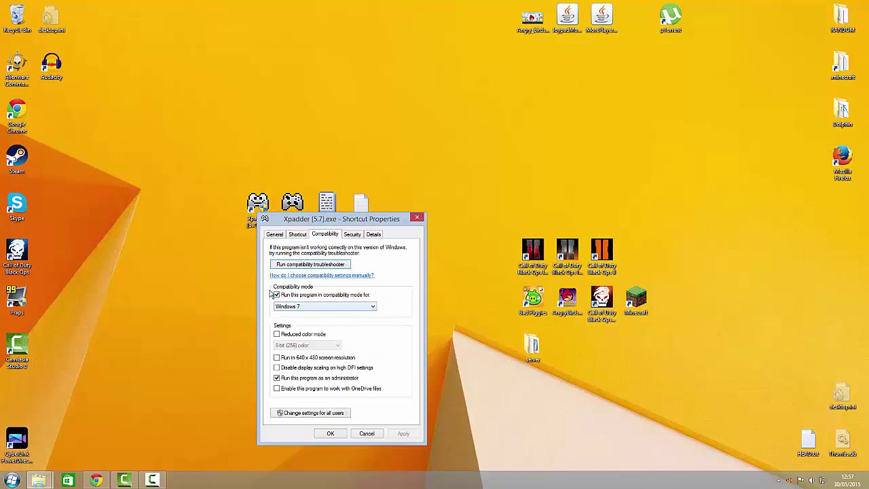
click(284, 311)
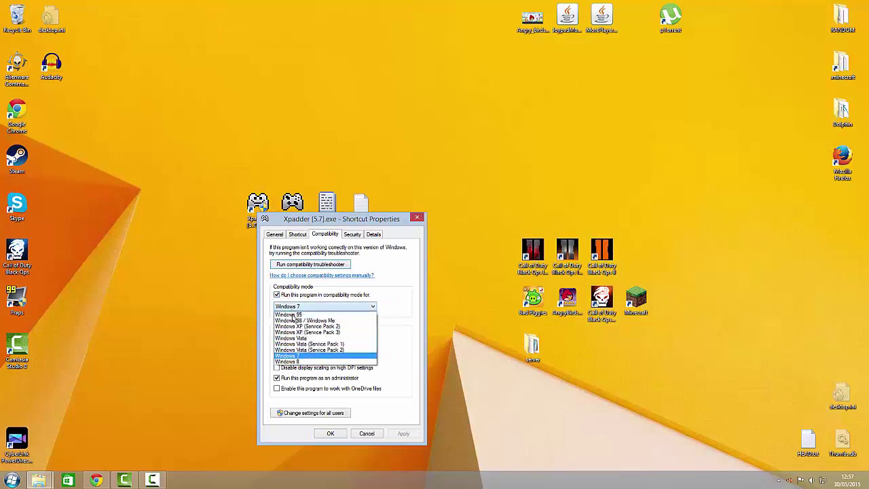
click(294, 360)
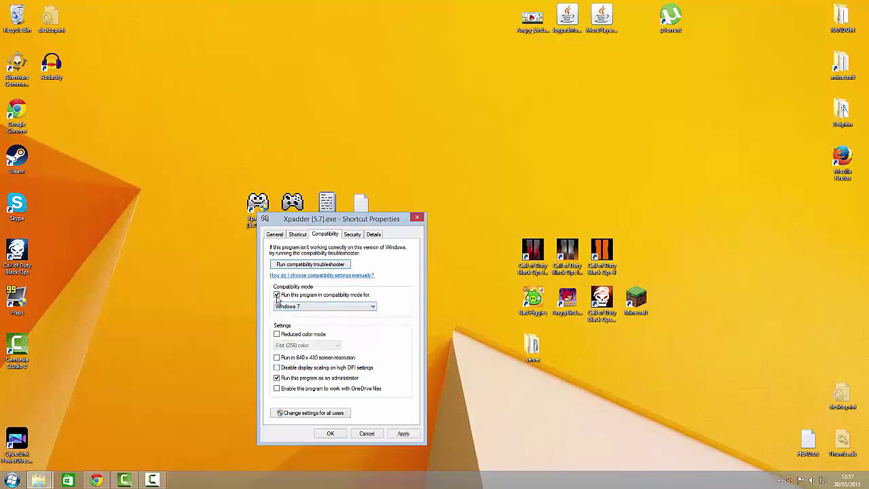
click(403, 433)
click(330, 433)
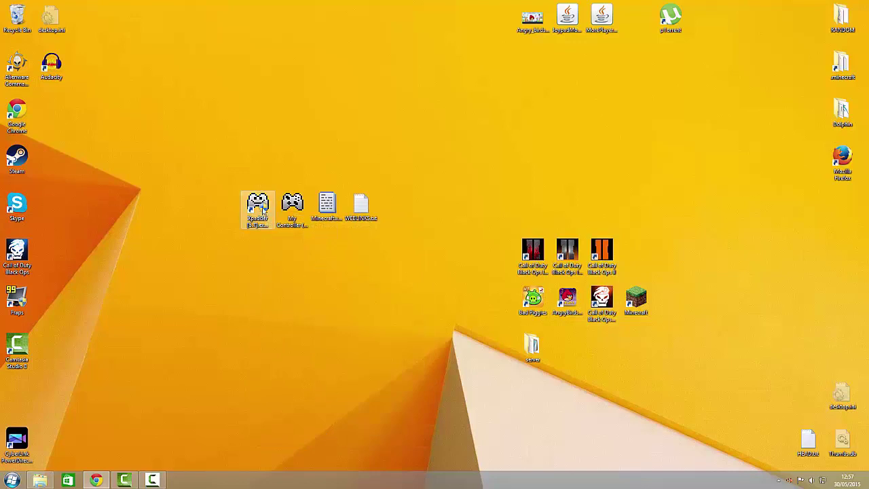
- Run the Xpadder shortcut as administrator and dismiss the runtime error message
right_click(263, 207)
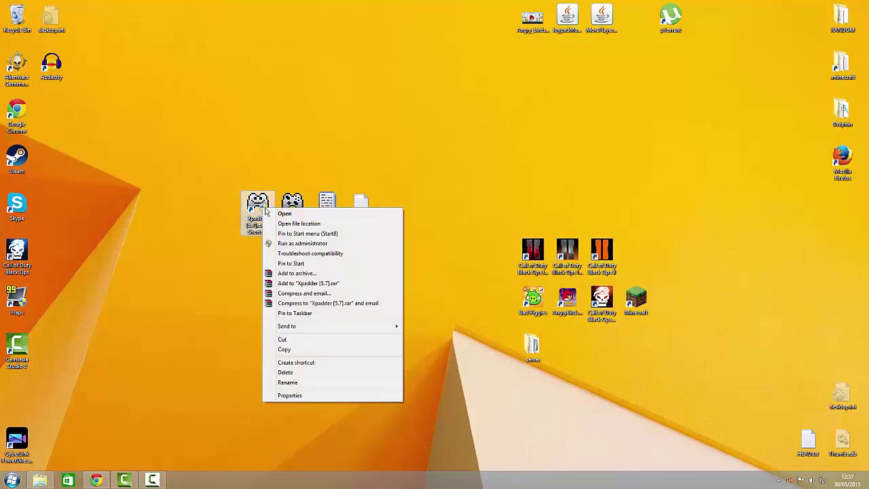
click(289, 245)
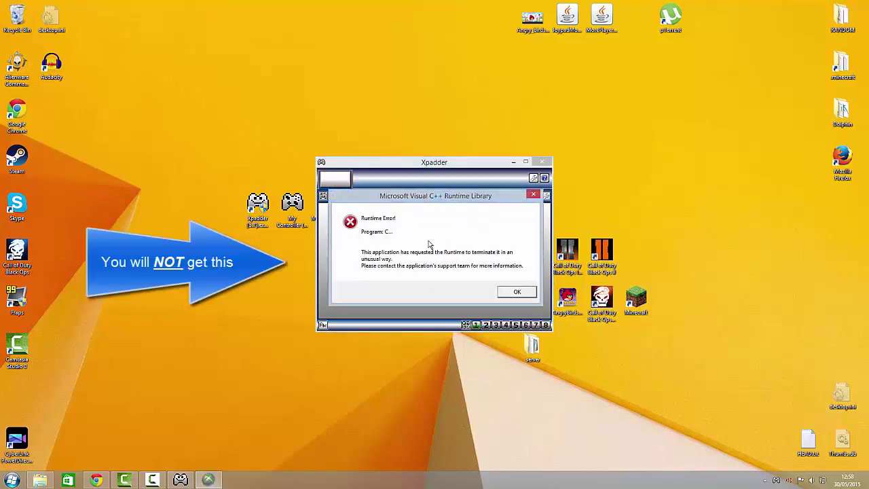
click(513, 296)
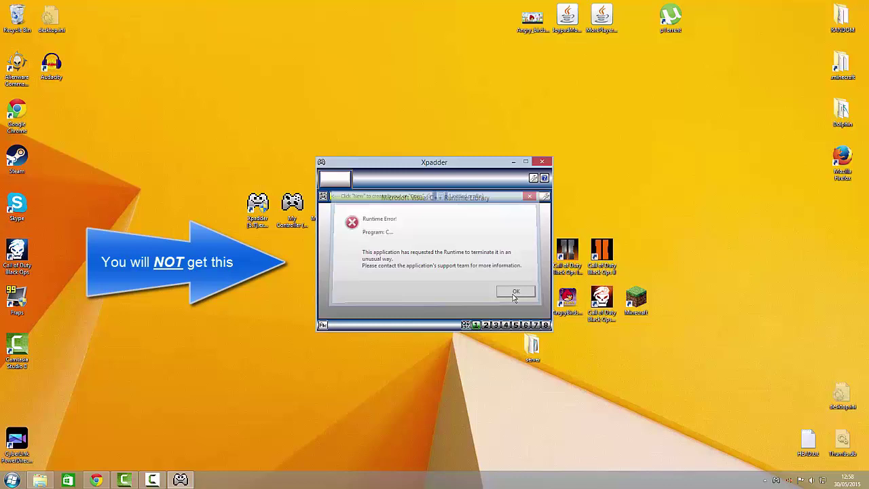
- Open the controller file My Controller (XBOX 360 For Windows) from the Desktop in Xpadder and acknowledge the information message
click(323, 196)
click(332, 216)
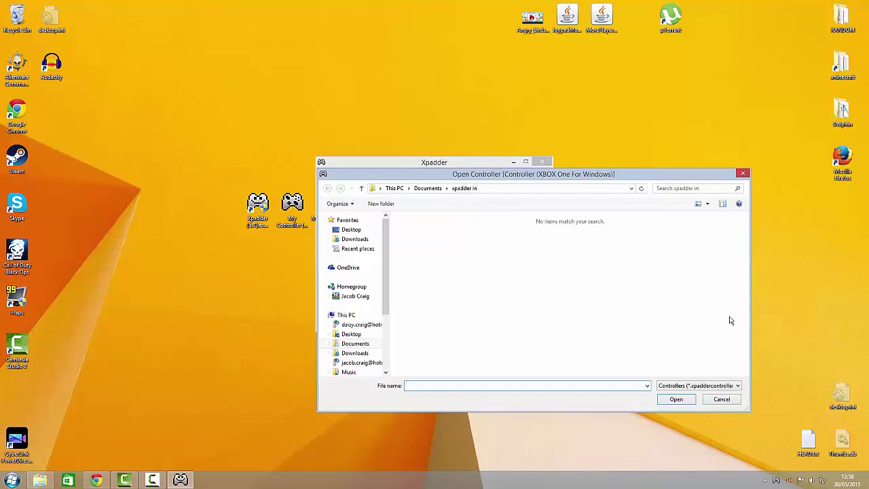
click(351, 334)
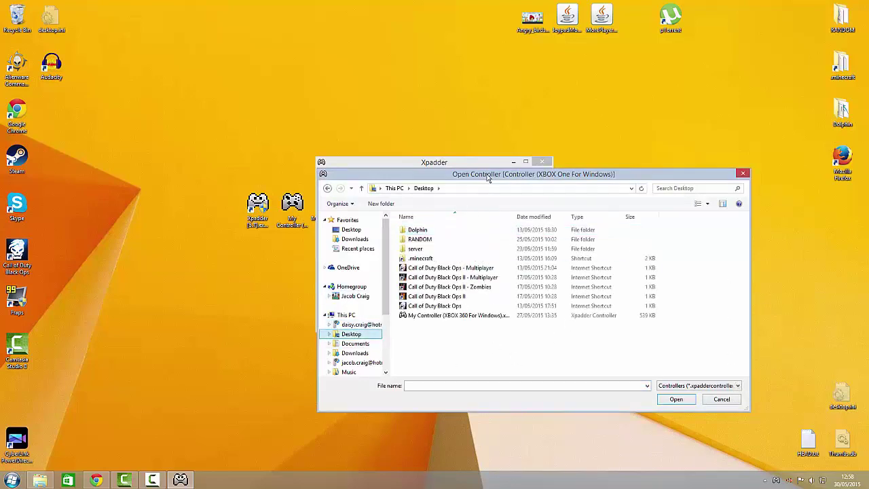
drag(487, 178, 585, 135)
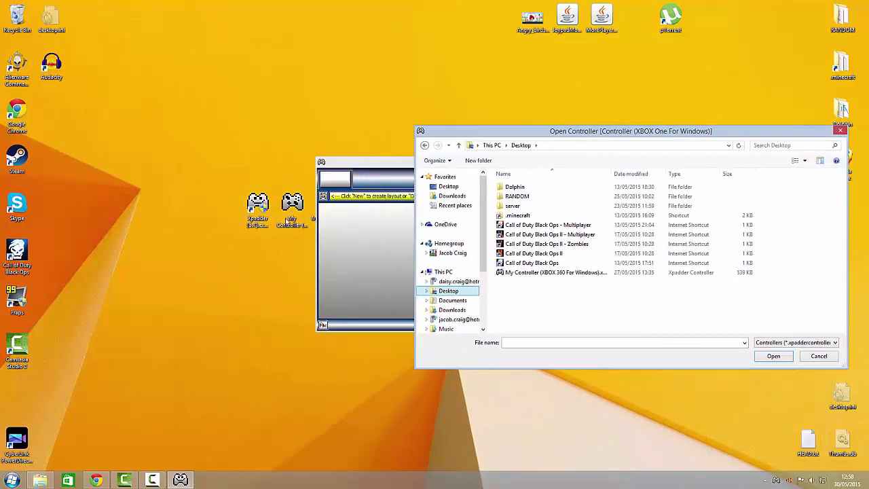
click(545, 274)
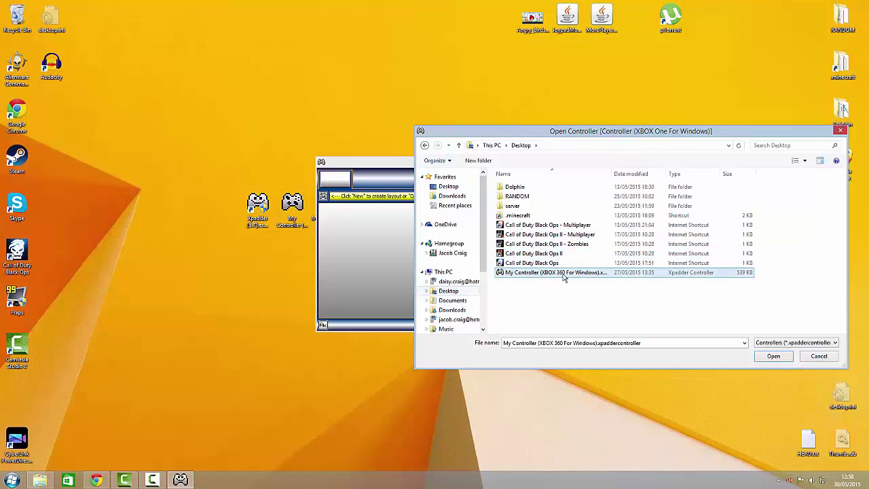
double_click(563, 273)
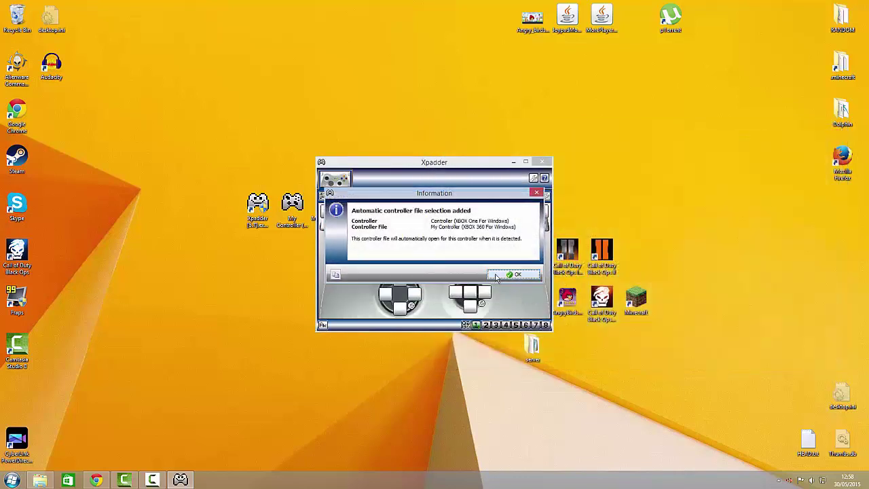
click(497, 276)
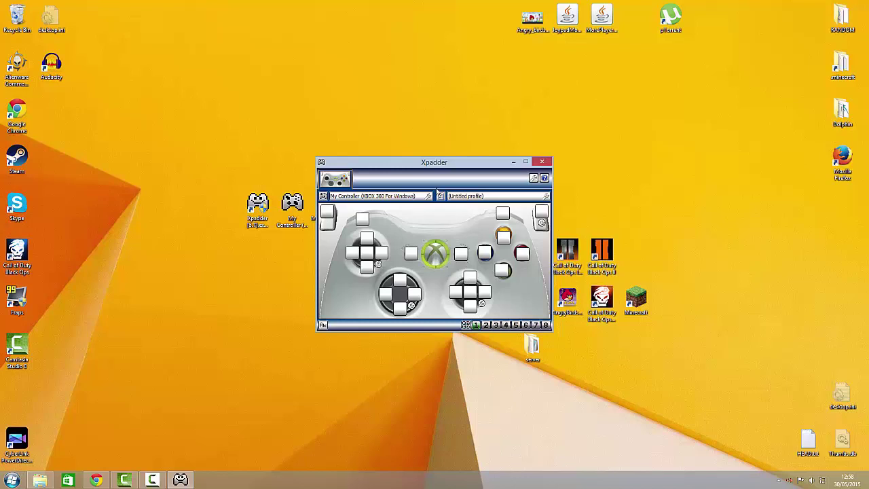
- Look at the theme options in the Xpadder settings and close them
click(533, 178)
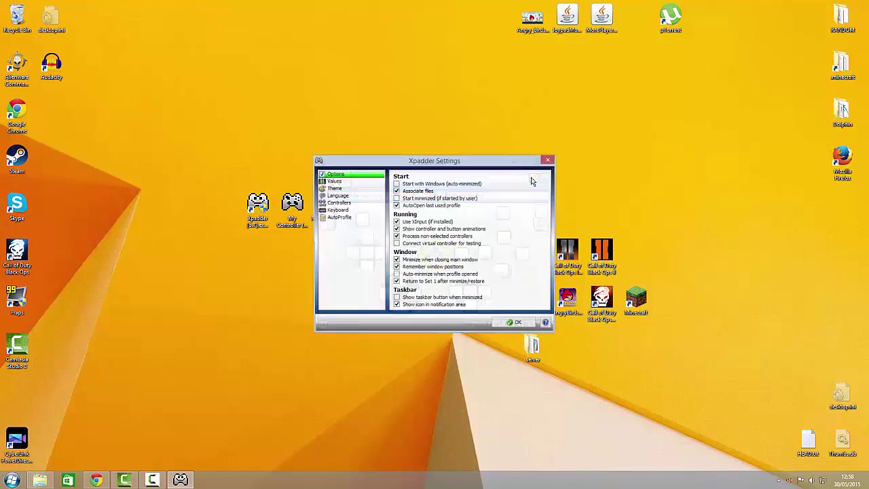
click(340, 189)
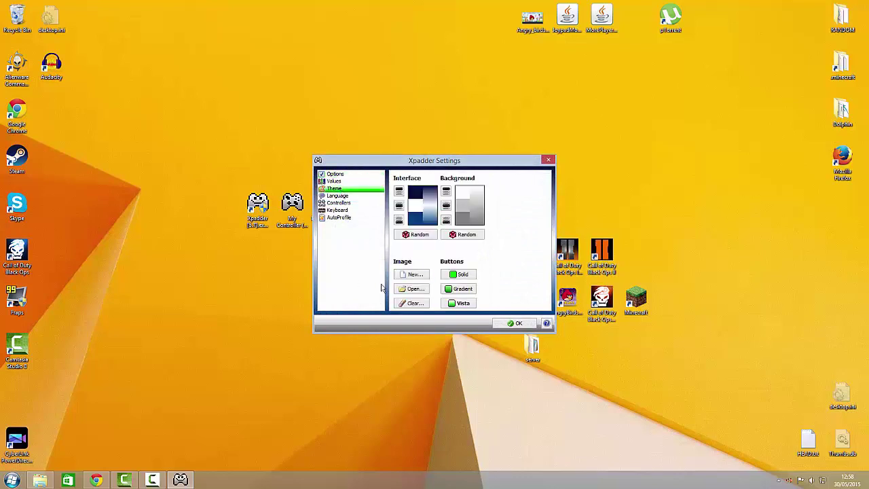
click(514, 323)
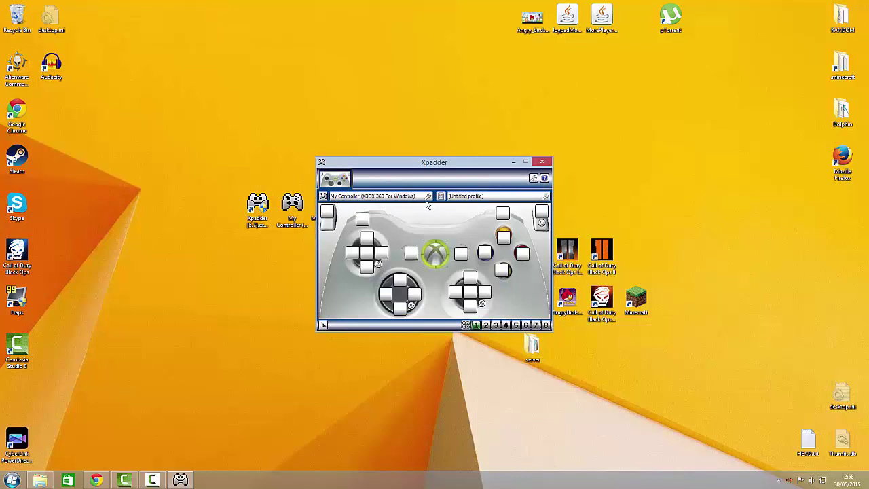
- Replace the controller image in the controller settings with the first Official Xbox One image copied from the Xpadder forum page in Chrome
click(427, 197)
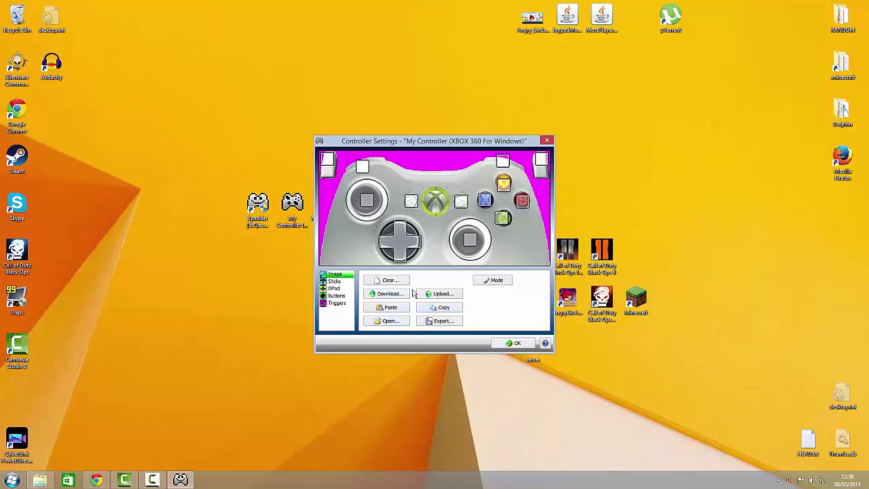
click(405, 319)
click(97, 480)
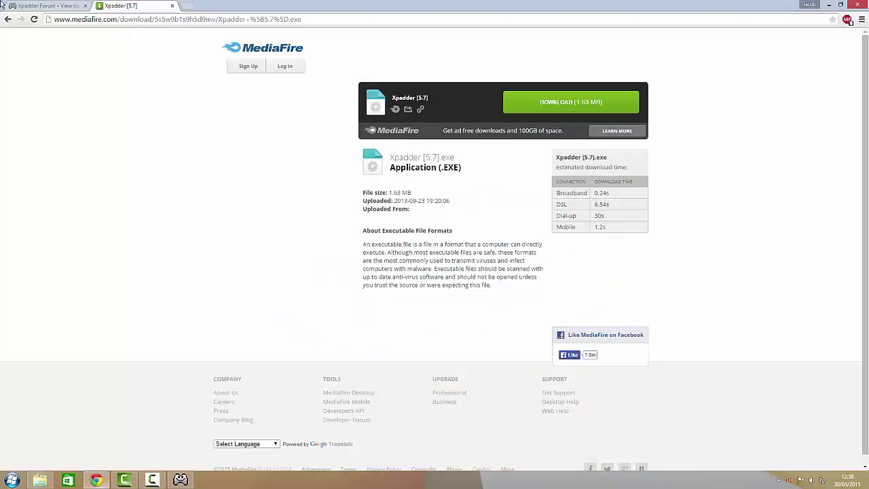
click(45, 9)
scroll(230, 225, down, 3)
scroll(232, 232, up, 3)
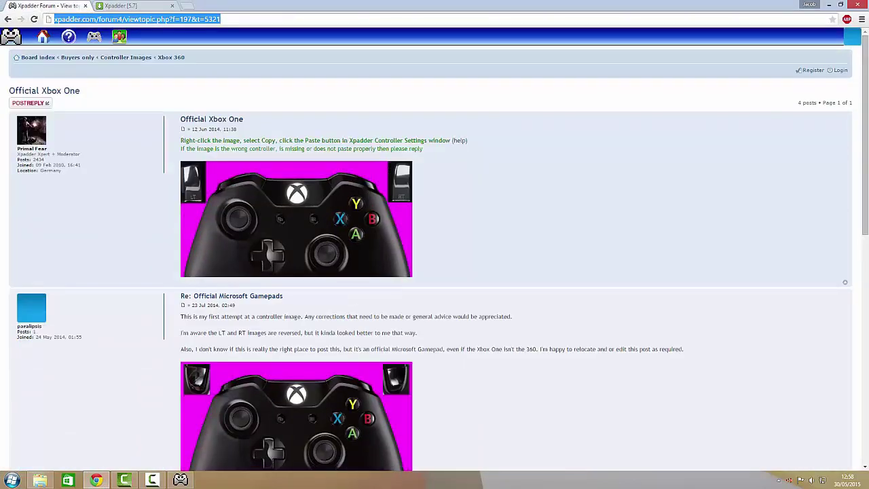
right_click(306, 235)
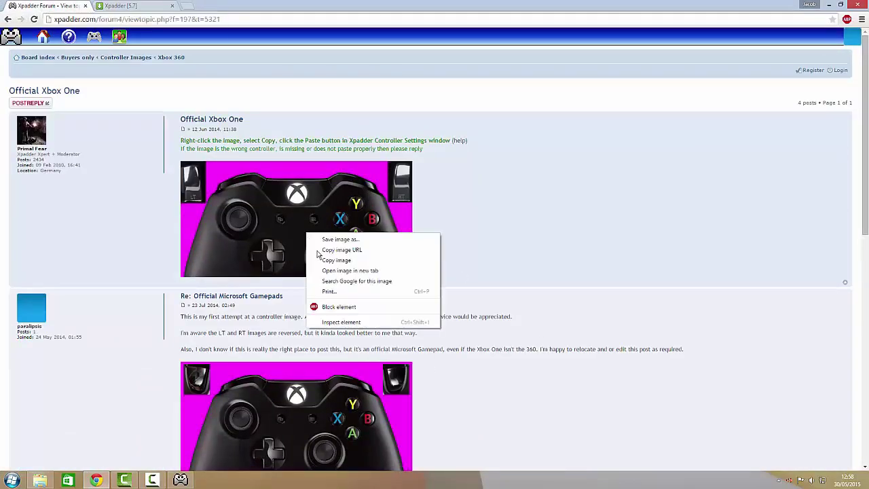
click(338, 262)
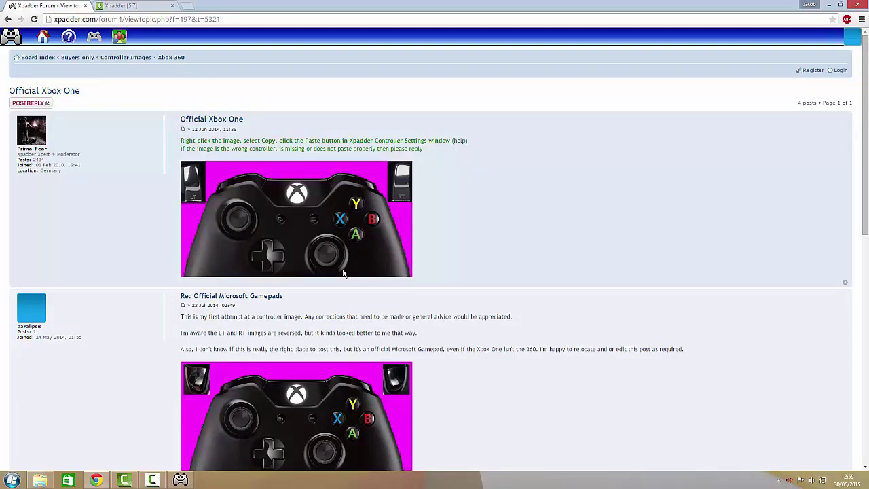
click(828, 4)
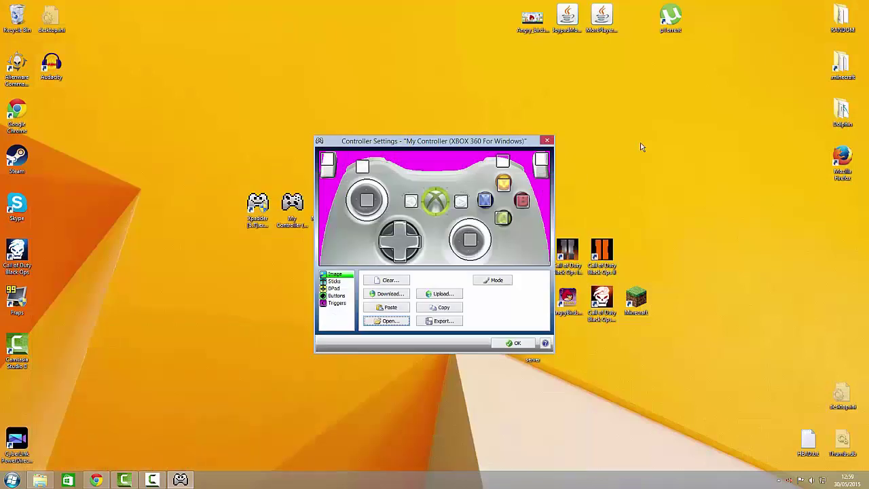
click(389, 311)
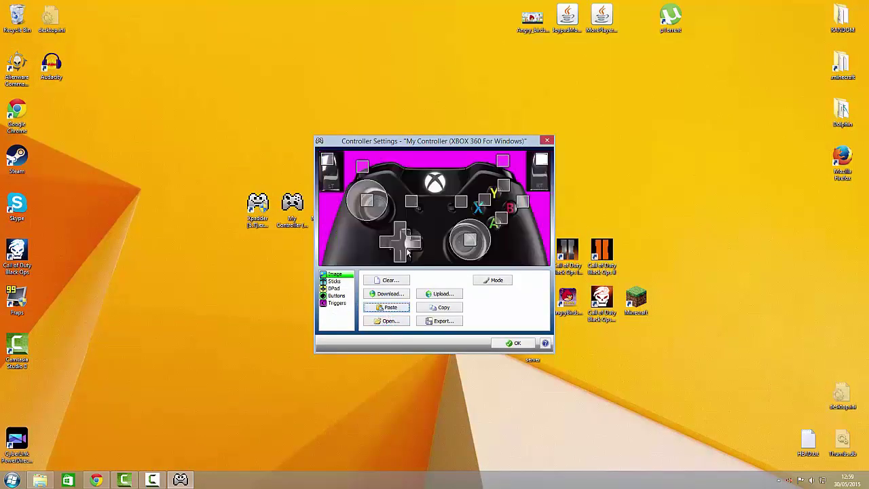
- Align the two stick markers and the DPad marker with the sticks and DPad on the Xbox One image
drag(379, 204, 386, 212)
drag(400, 247, 406, 247)
drag(465, 244, 452, 250)
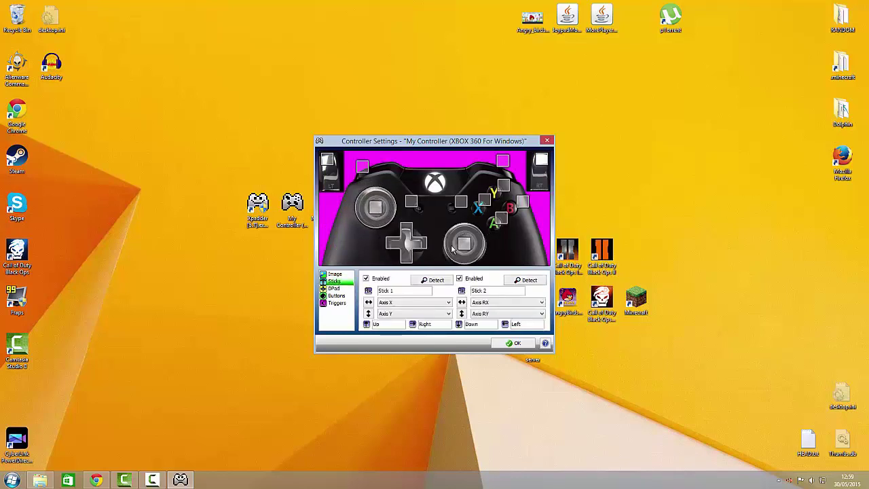
- Reposition the face, shoulder and centre button markers to match the Xbox One image, and accept the controller settings
mouse_move(505, 216)
mouse_down()
mouse_move(494, 224)
mouse_move(484, 203)
mouse_move(480, 211)
mouse_move(494, 194)
mouse_move(507, 212)
mouse_up()
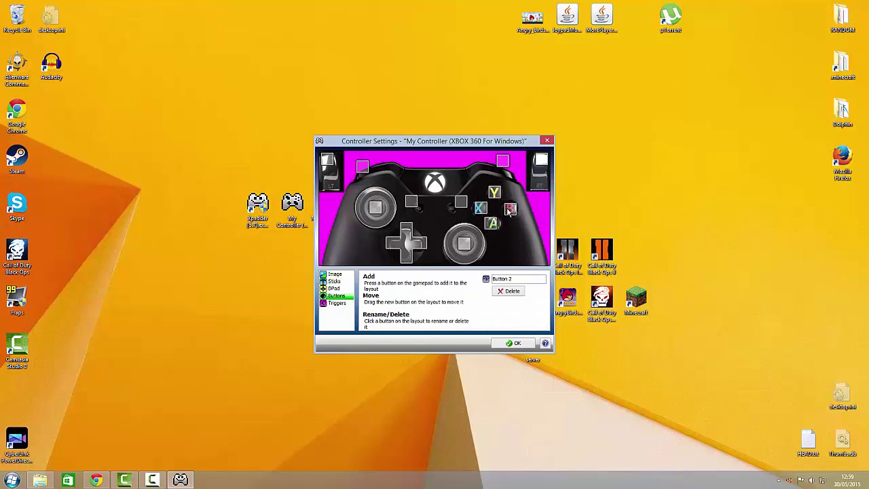
drag(503, 161, 502, 165)
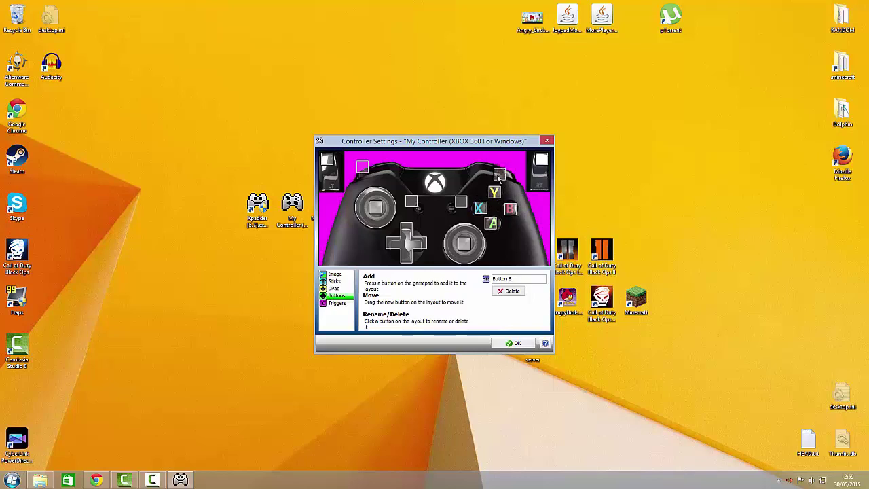
click(366, 174)
drag(359, 163, 372, 164)
drag(410, 202, 453, 209)
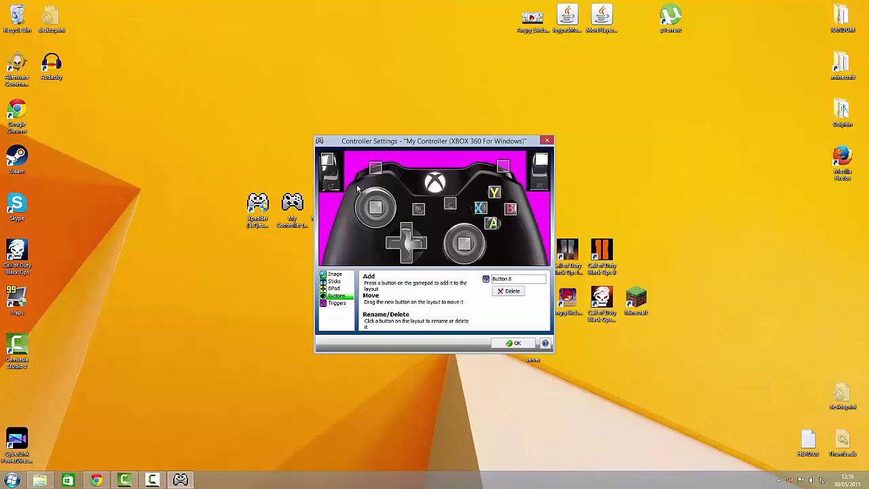
click(505, 344)
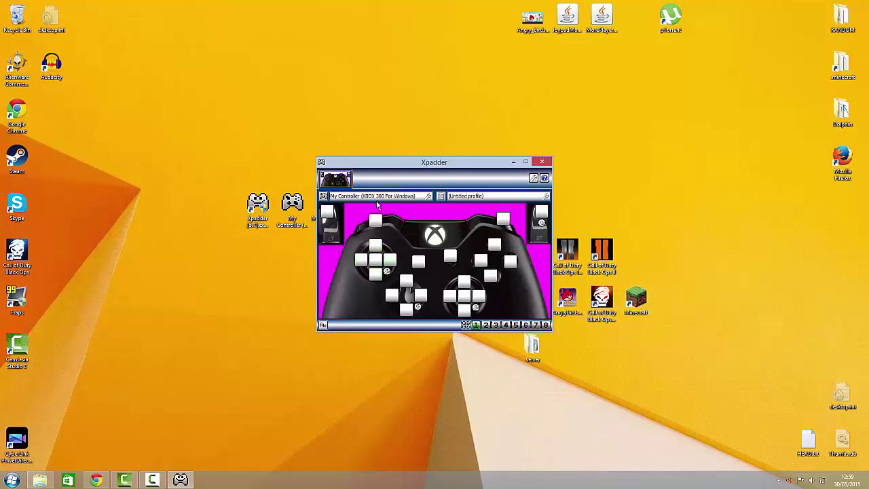
drag(381, 166, 404, 259)
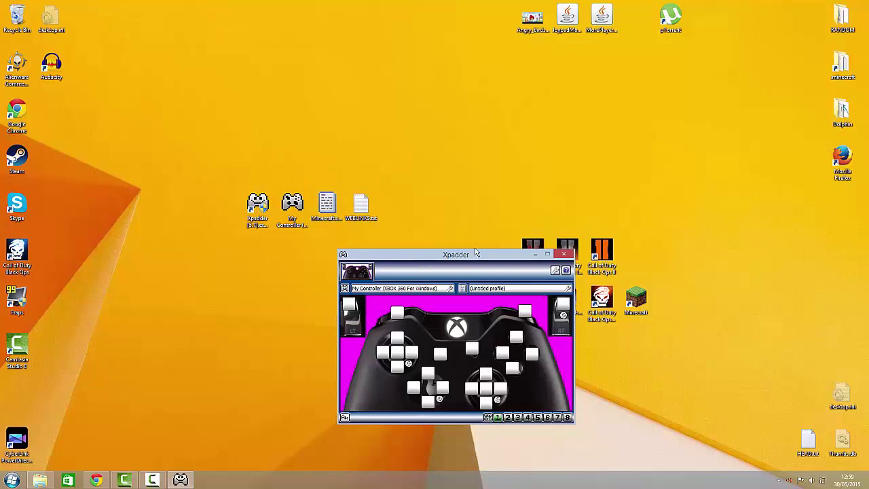
drag(491, 258, 494, 161)
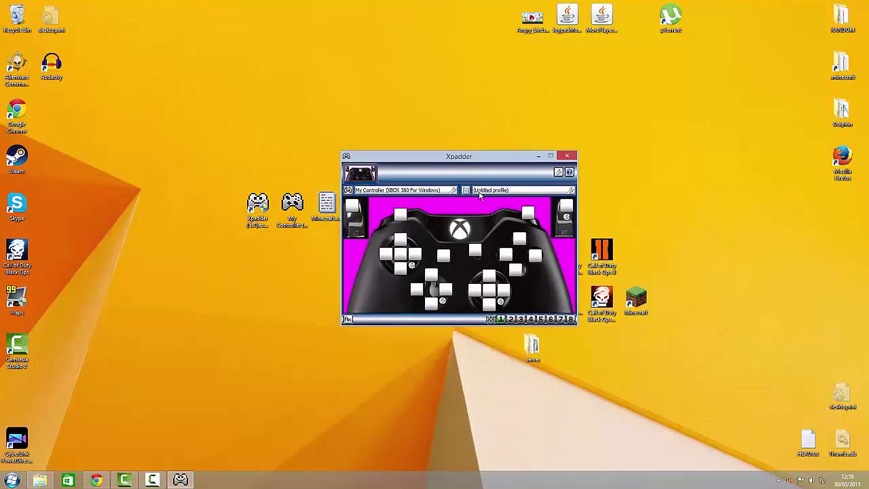
- Load the Minecraft.xpadderprofile profile from the Desktop folder
click(481, 192)
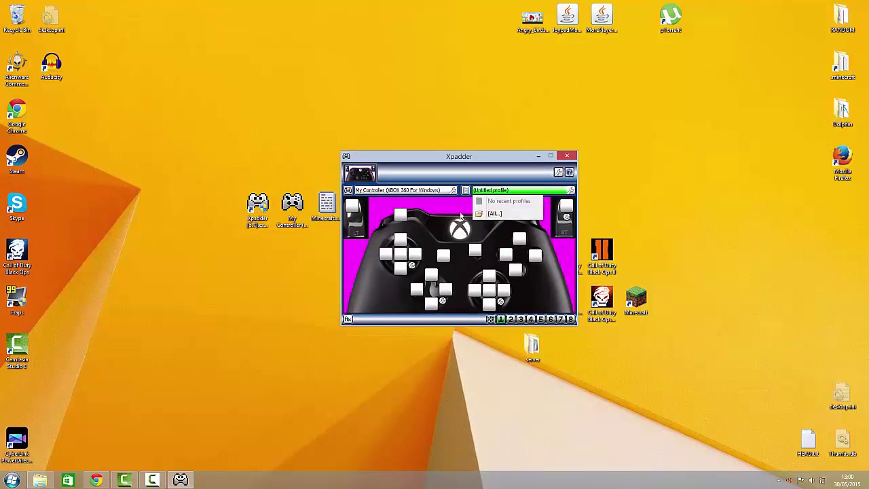
click(495, 214)
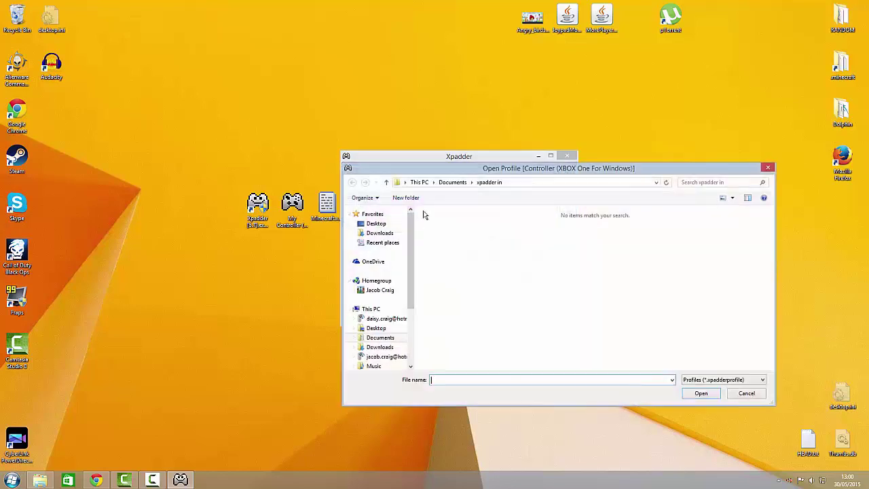
click(379, 328)
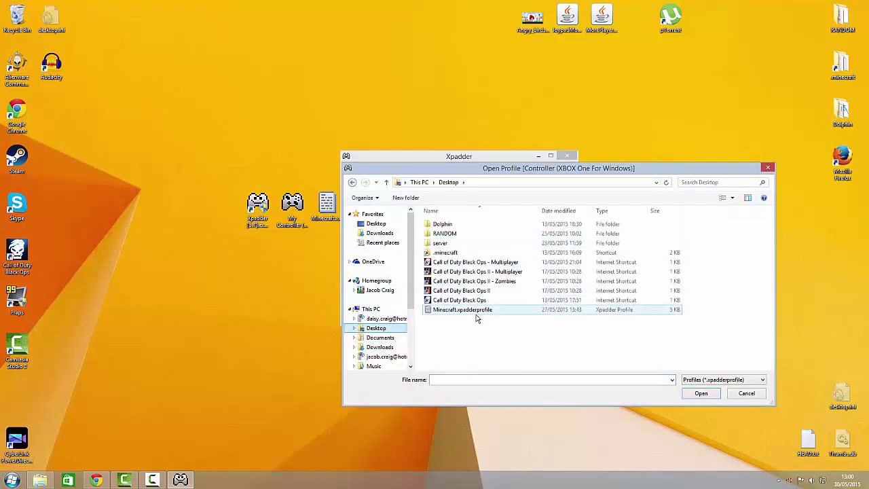
double_click(475, 310)
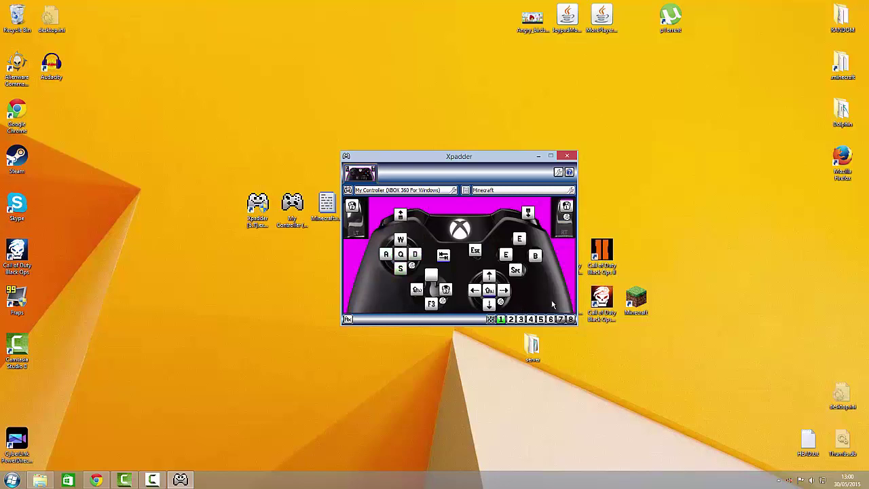
click(242, 376)
drag(214, 407, 336, 339)
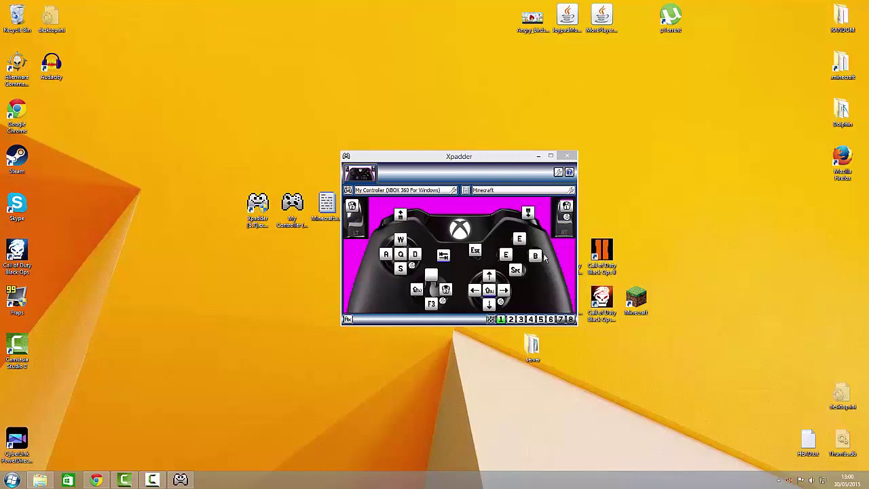
- Look at the key assignment window of the left stick's centre button and close it without changes
click(403, 255)
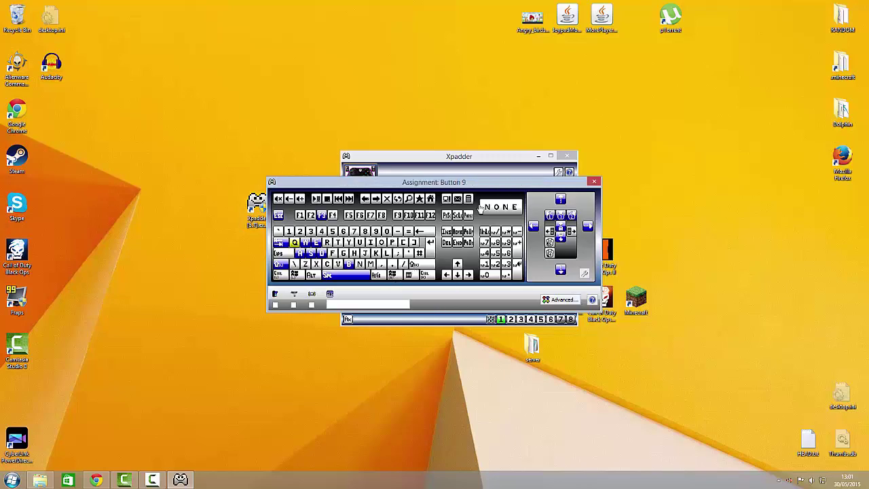
click(593, 182)
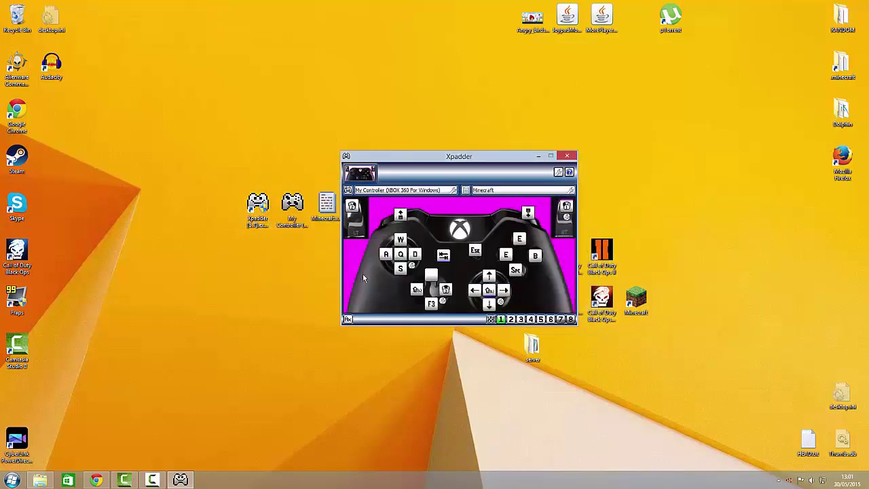
- Assign F5 to DPad Up and save the Minecraft profile
click(432, 275)
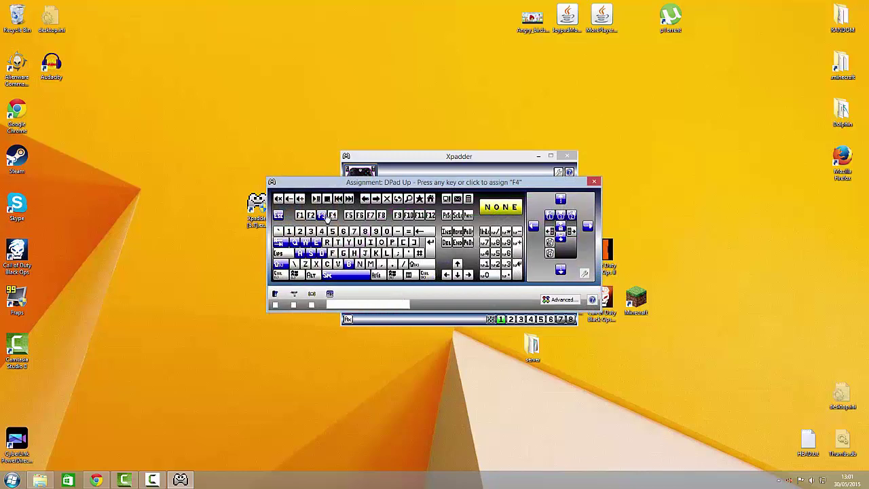
click(347, 215)
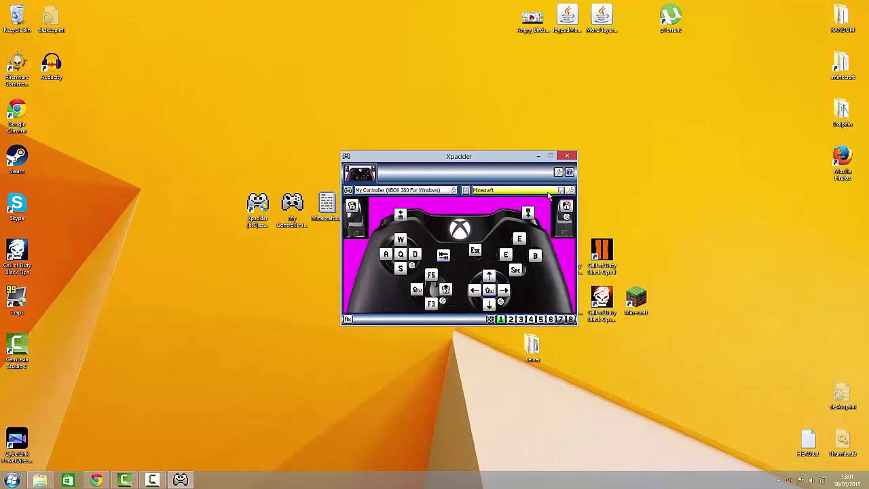
click(560, 191)
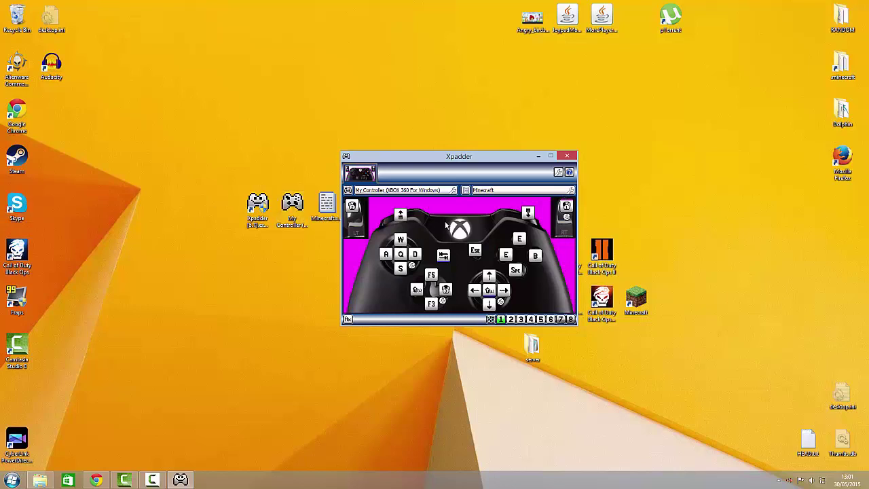
drag(499, 161, 447, 182)
click(496, 179)
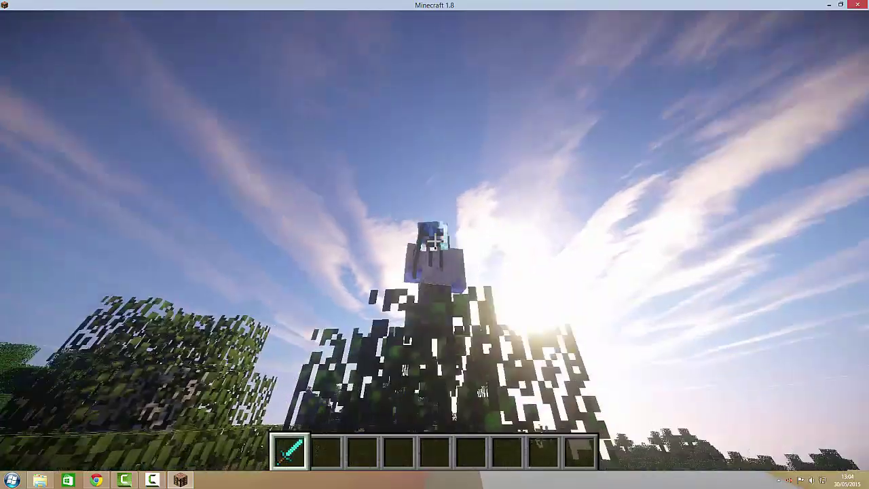
- Pause Minecraft, bring up the Camtasia recorder window, and resume the game
key(Escape)
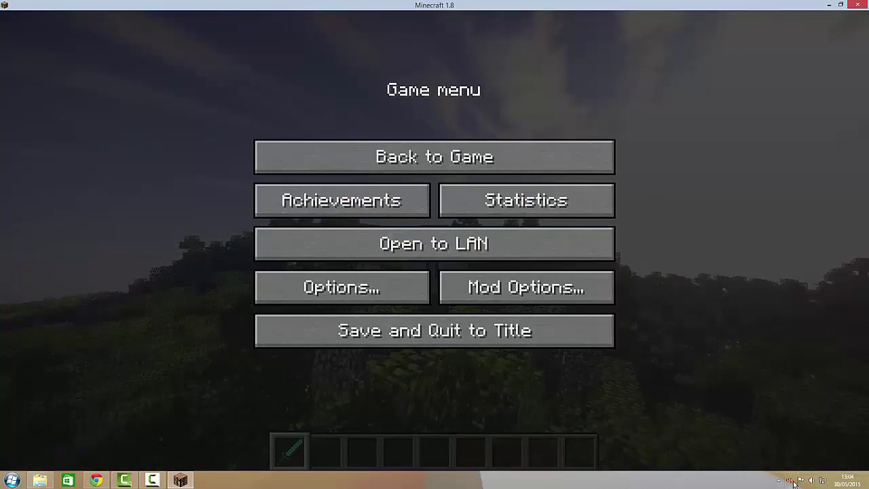
click(153, 481)
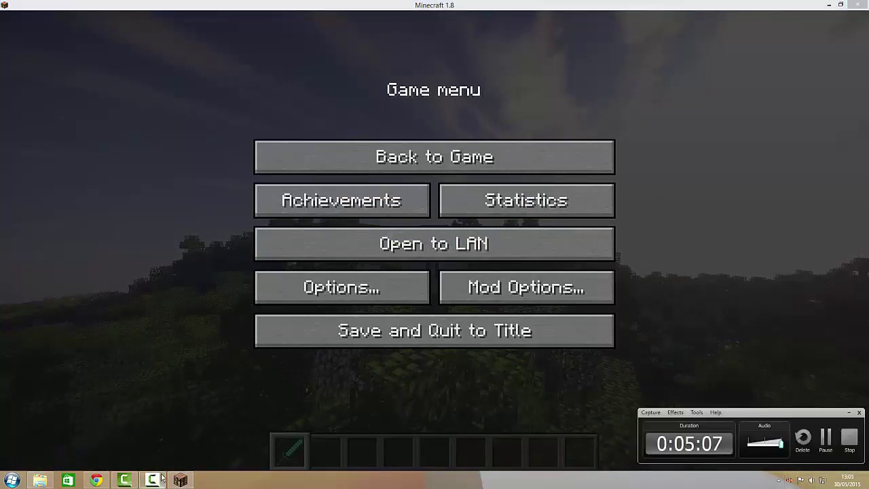
click(355, 156)
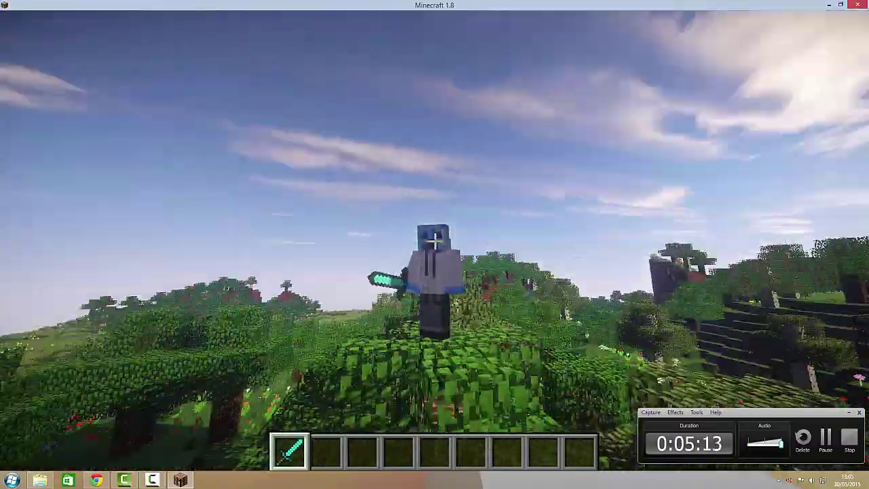
- Cycle the camera to first-person view, and test the sword swing and a hotbar change to the second slot
key(F5)
key(F5)
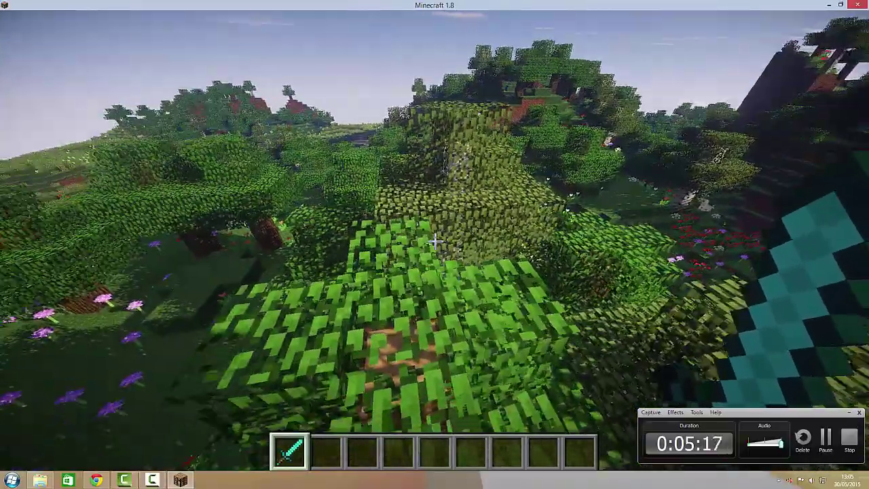
click(435, 241)
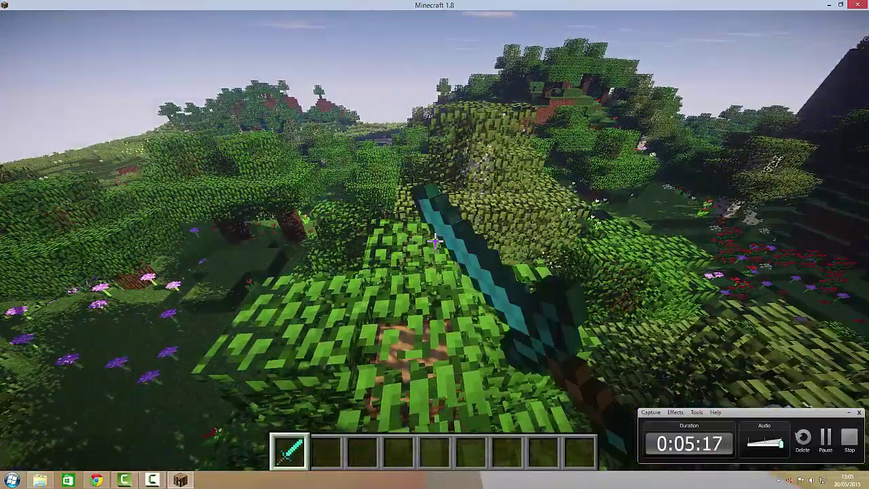
click(435, 240)
click(435, 240)
scroll(435, 240, down, 1)
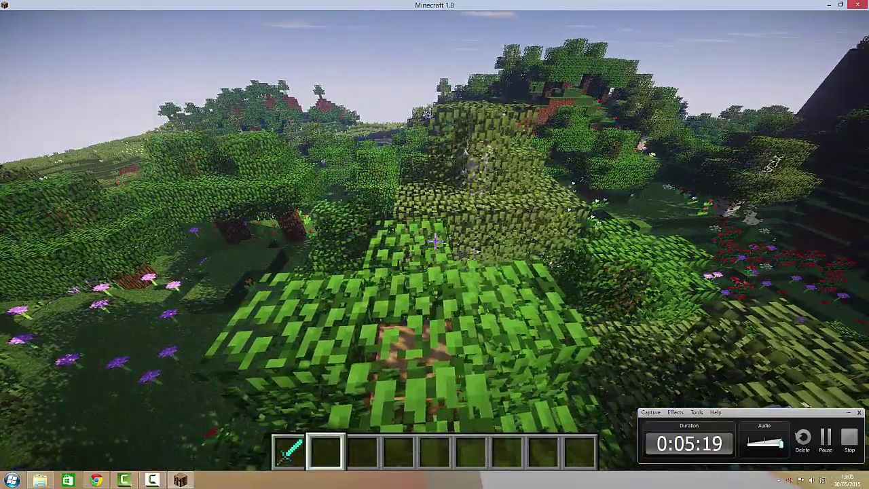
- Test movement and jumping by going from the treetop down to the flowery forest floor
key(w)
key(space)
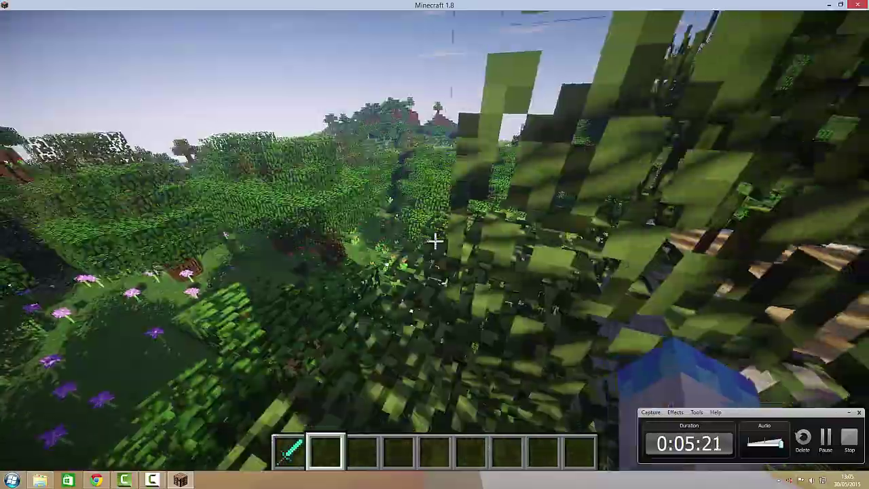
key(w)
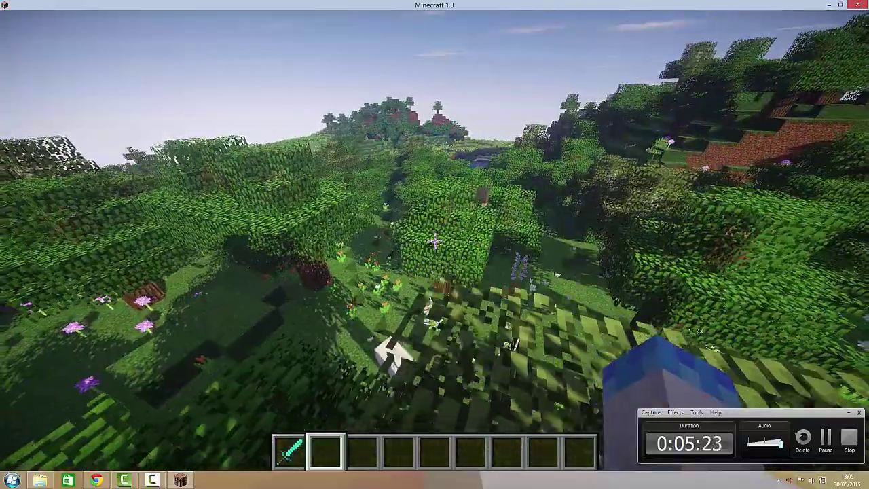
key(w)
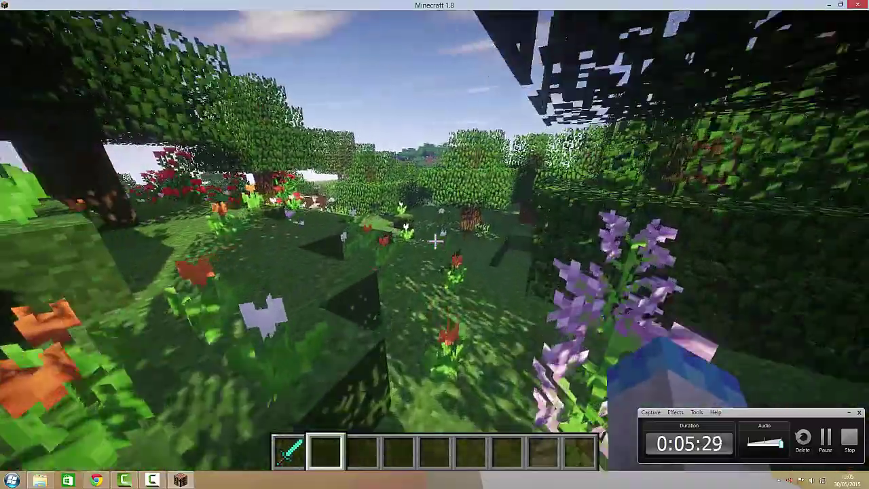
key(F5)
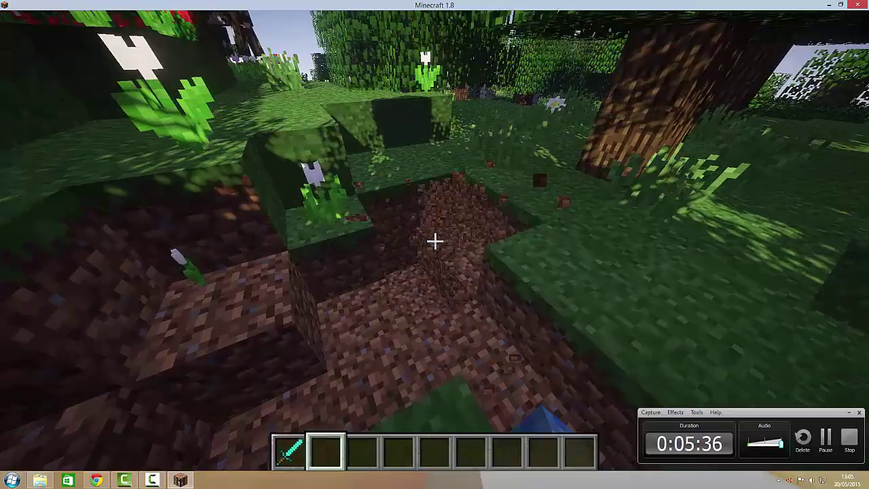
- Move forward into the dirt pit, collecting the white tulip, and dig out its dirt blocks
key(w)
click(434, 241)
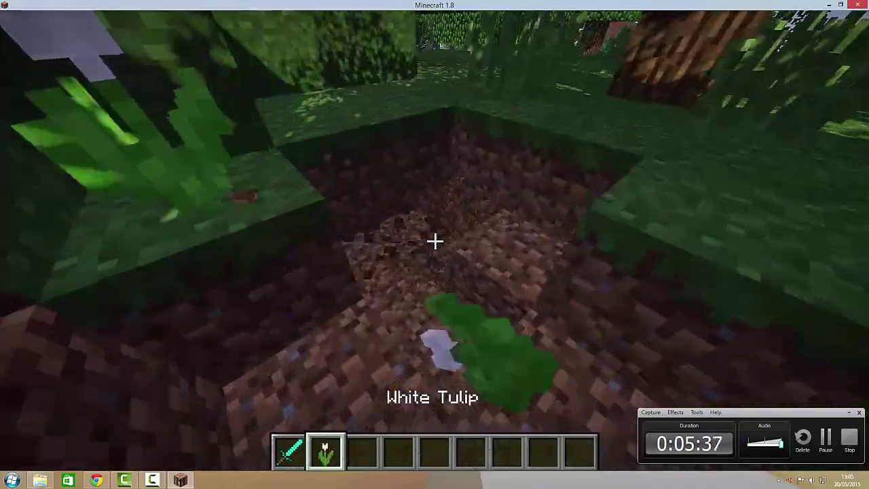
click(434, 241)
click(435, 241)
click(435, 241)
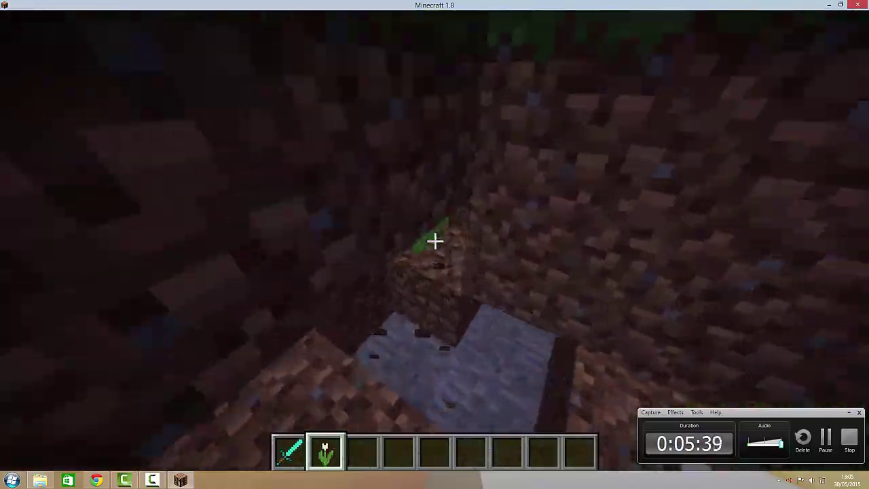
- Leave the pit, cross the forest, and place white tulips on the grass ahead
key(space)
key(w)
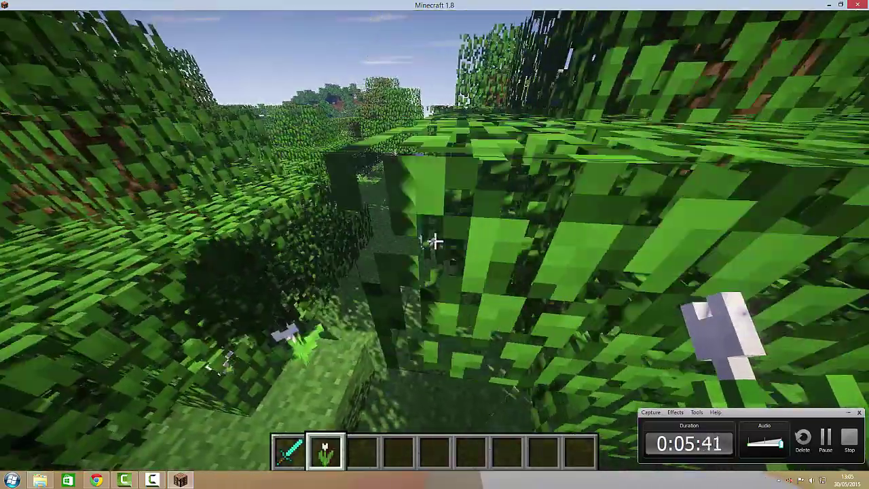
key(w)
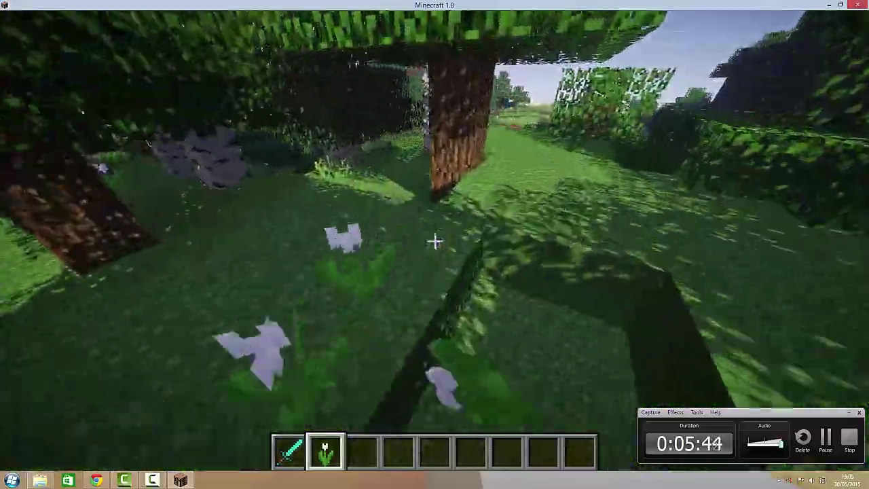
key(w)
right_click(434, 241)
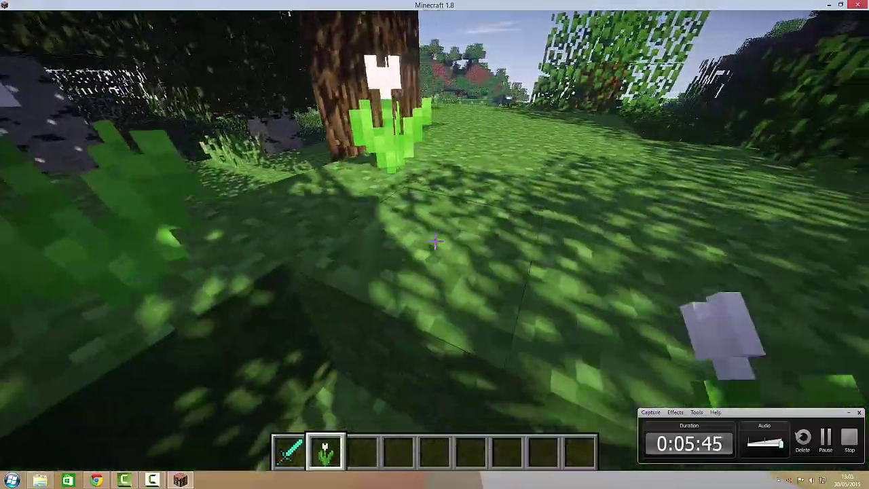
right_click(434, 241)
right_click(434, 241)
key(w)
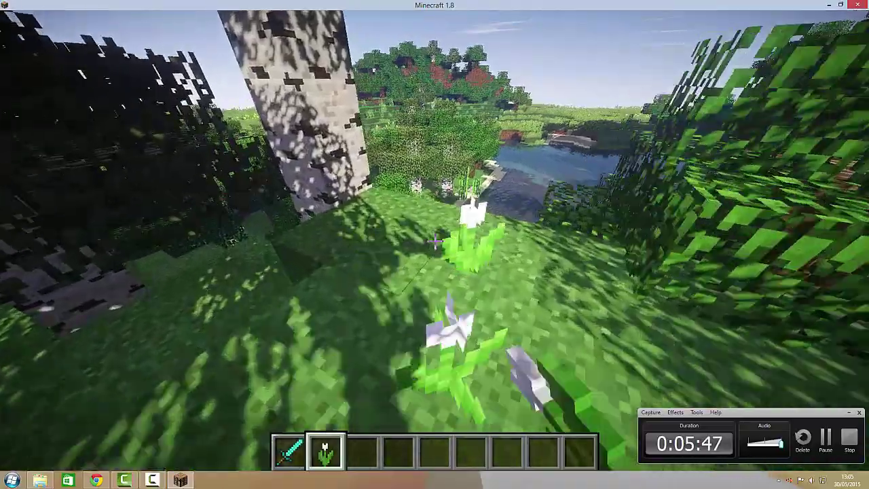
- Cross the lake to the sandy shore and break the stone blocks to dig a tunnel into the bank
key(w)
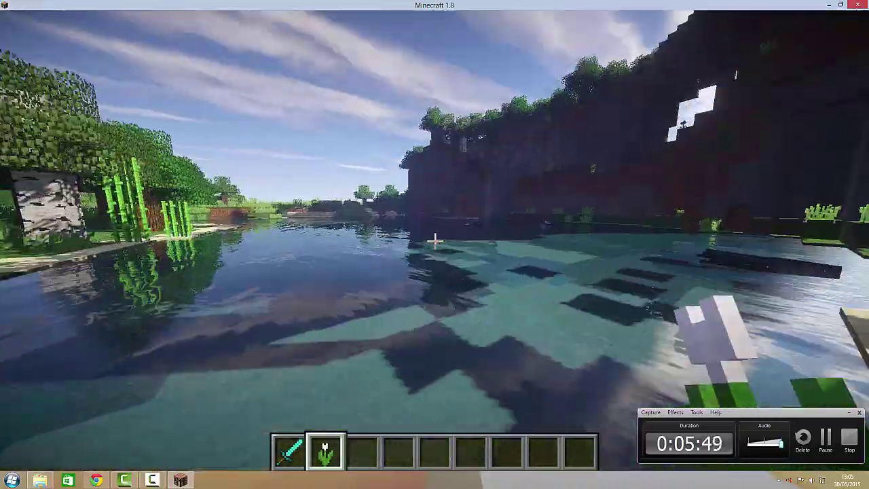
key(w)
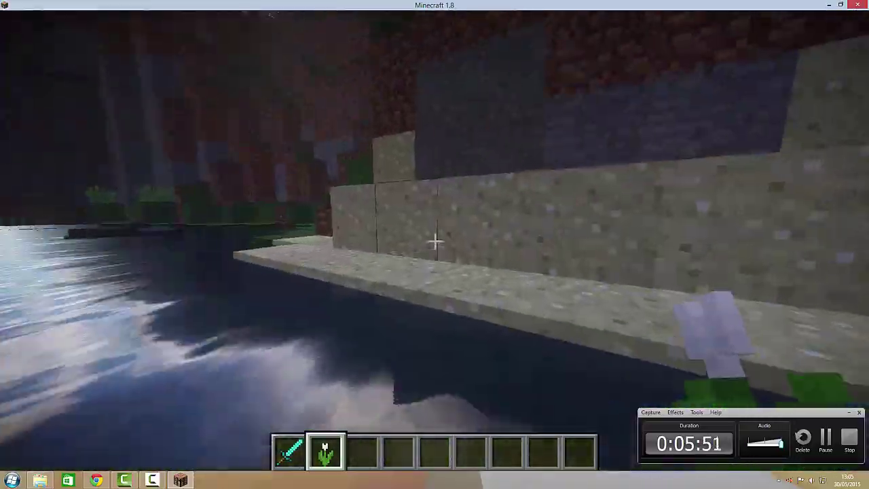
click(435, 240)
key(w)
click(435, 241)
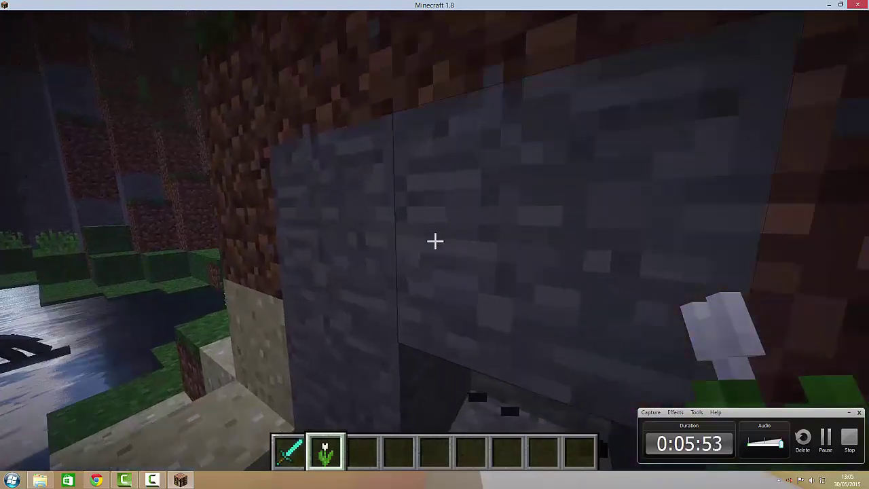
click(435, 240)
click(435, 240)
key(w)
click(434, 240)
click(435, 240)
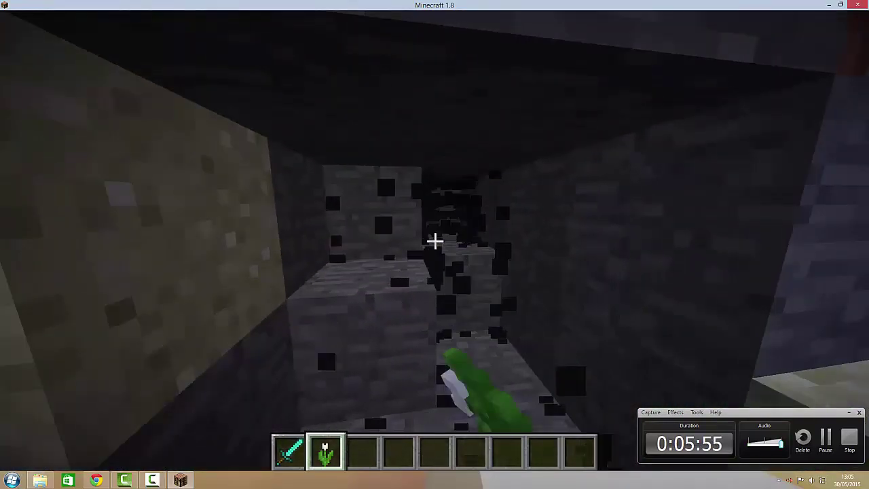
click(435, 240)
click(434, 240)
key(w)
click(434, 241)
- Break the sand blocks beside the tunnel entrance and move back out over the lake
key(s)
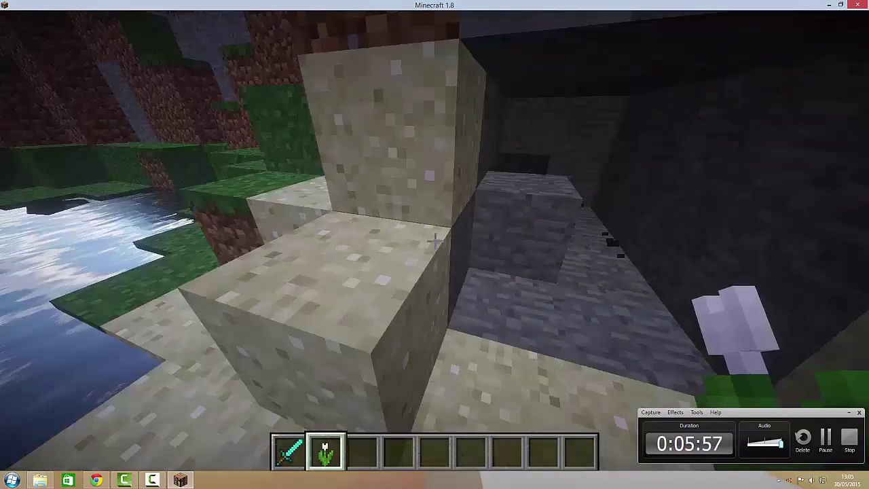
click(435, 240)
click(434, 241)
key(s)
click(435, 241)
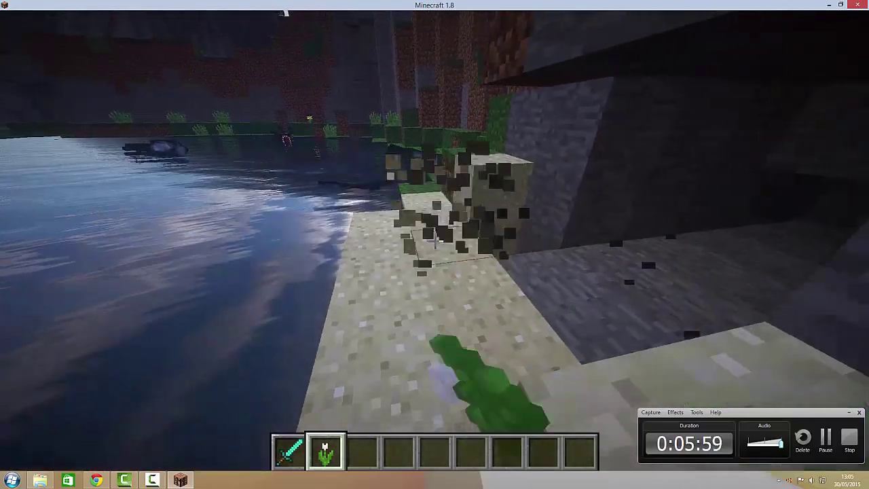
key(w)
click(434, 241)
key(w)
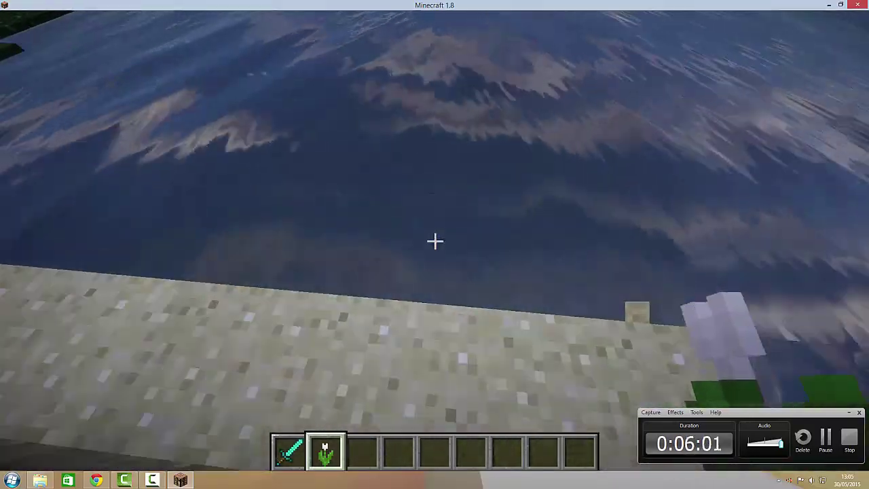
key(s)
key(space)
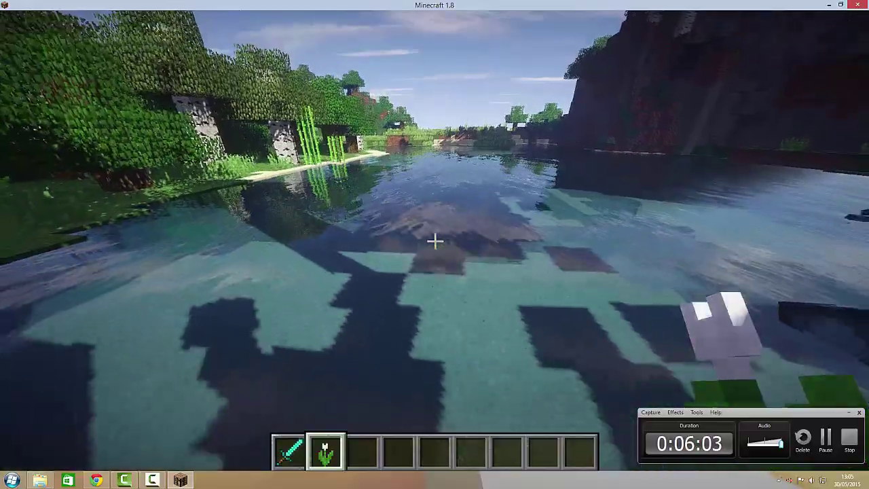
- Return across the water to the grassy bank and place white tulips along the shoreline beside the trees
key(w)
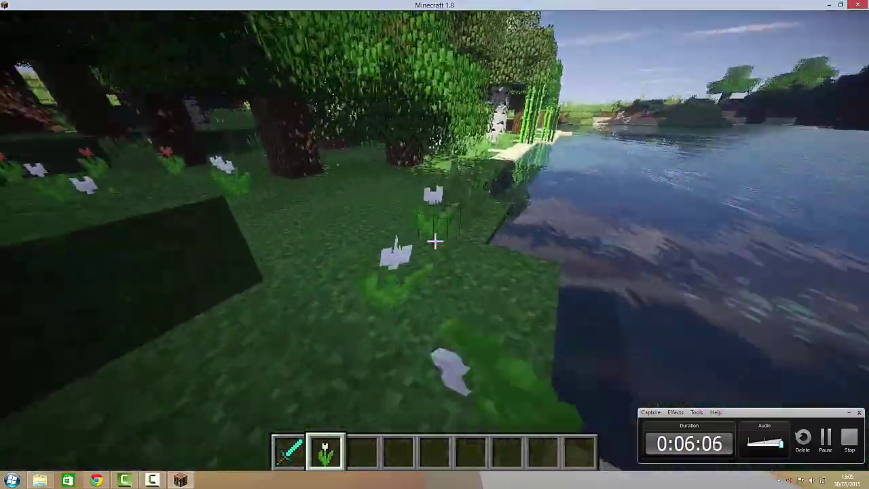
key(w)
right_click(435, 241)
right_click(435, 241)
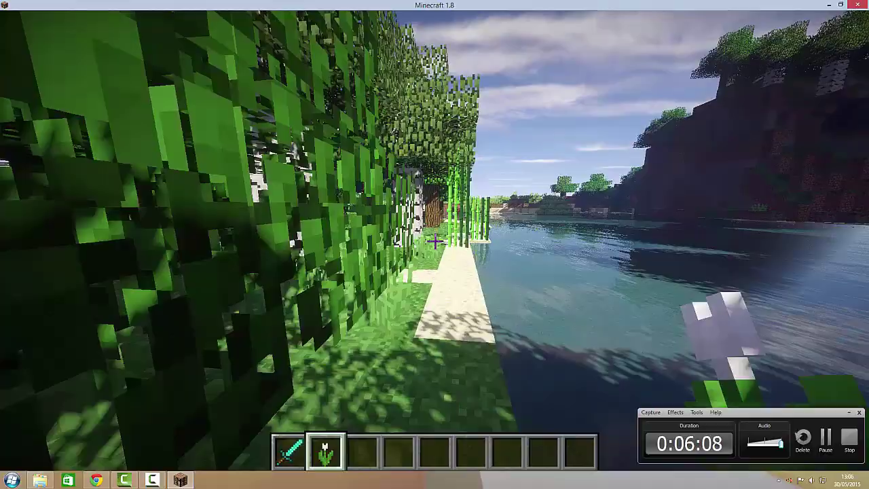
- Follow the shore through the leaves and break the sugar cane on the sand to collect it
key(w)
click(435, 241)
click(435, 241)
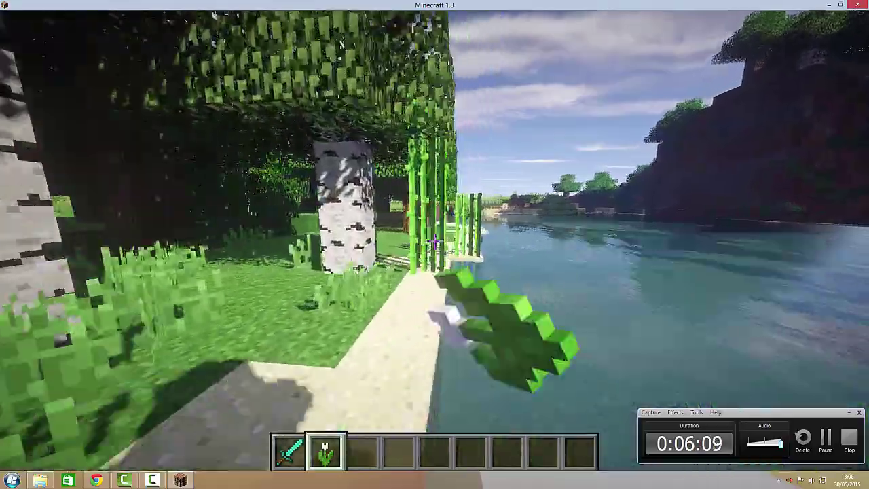
click(435, 241)
key(w)
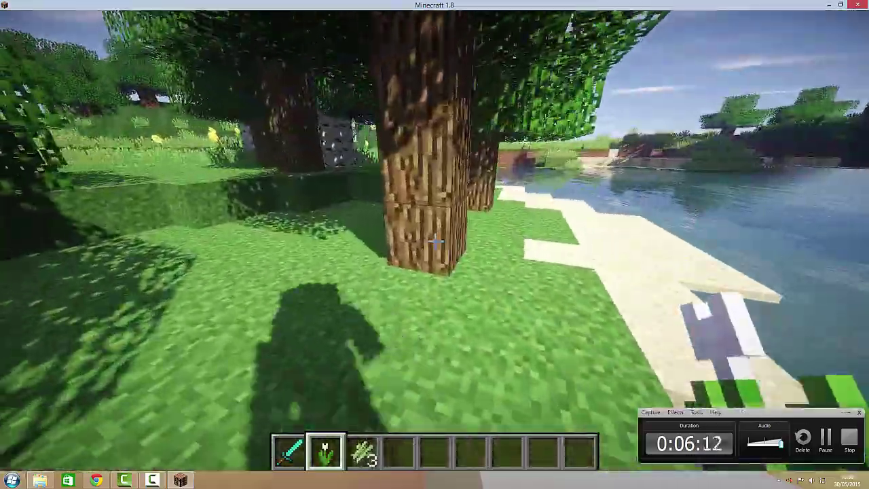
- Break the lowest log of the tree beside the beach and continue along the shore to the meadow
click(435, 241)
key(w)
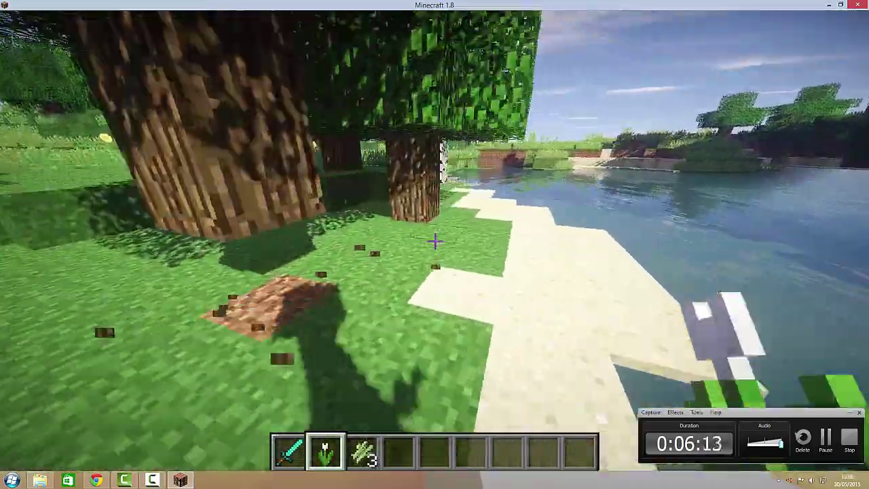
key(w)
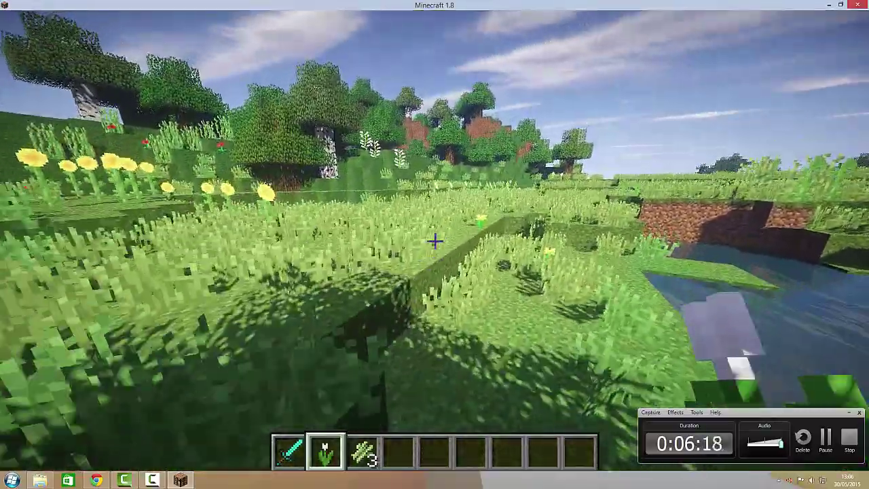
- Break the tall grass and grass blocks at the meadow's edge to dig a trench, and climb out toward the sunflowers
key(w)
click(435, 241)
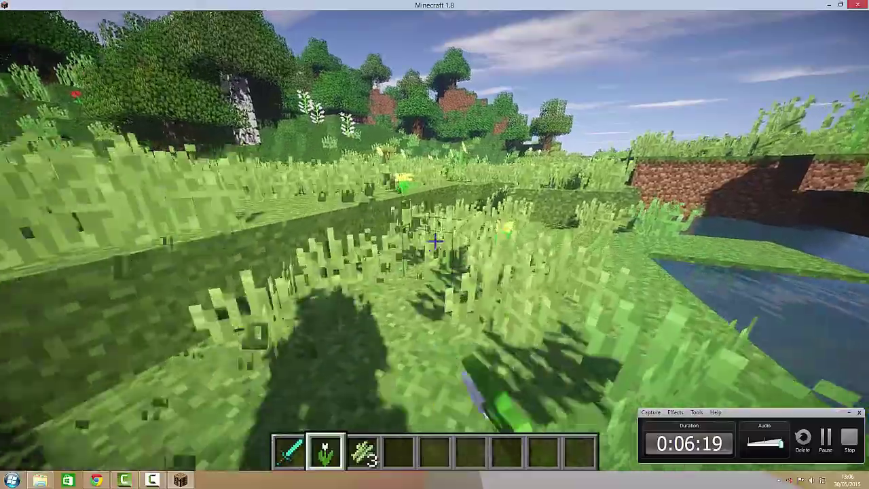
click(435, 240)
key(w)
click(435, 241)
click(435, 241)
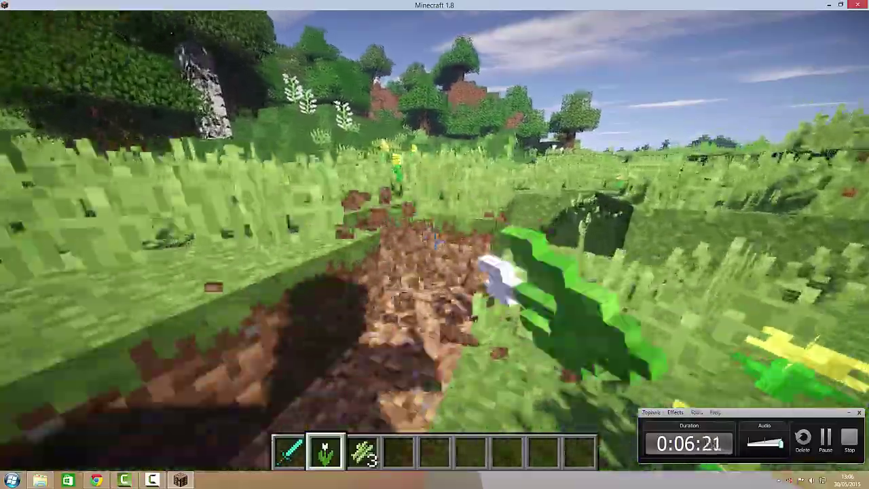
key(w)
key(space)
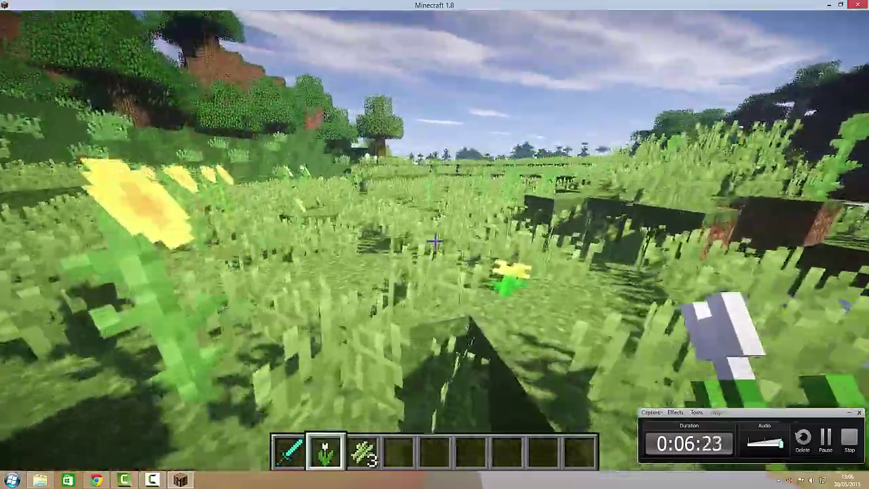
- Cross the meadow, try placing white tulips on the open grass, and dig out grass blocks on the higher ground
key(w)
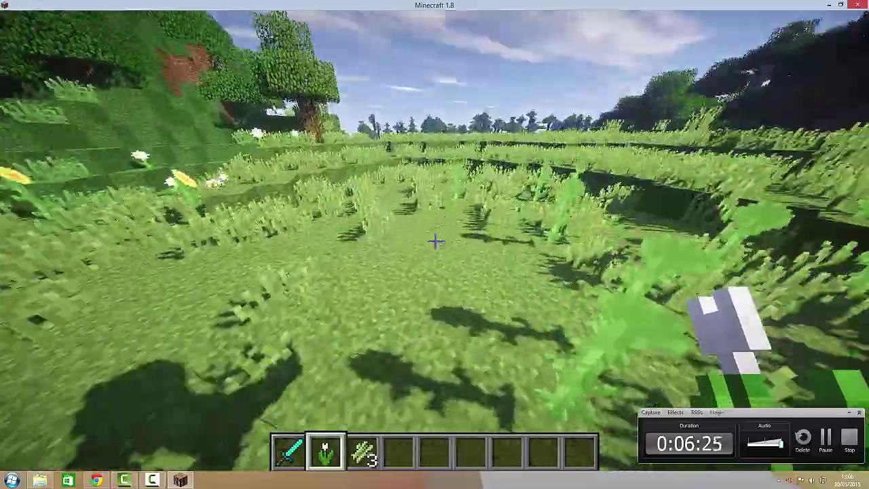
right_click(435, 241)
right_click(435, 241)
key(w)
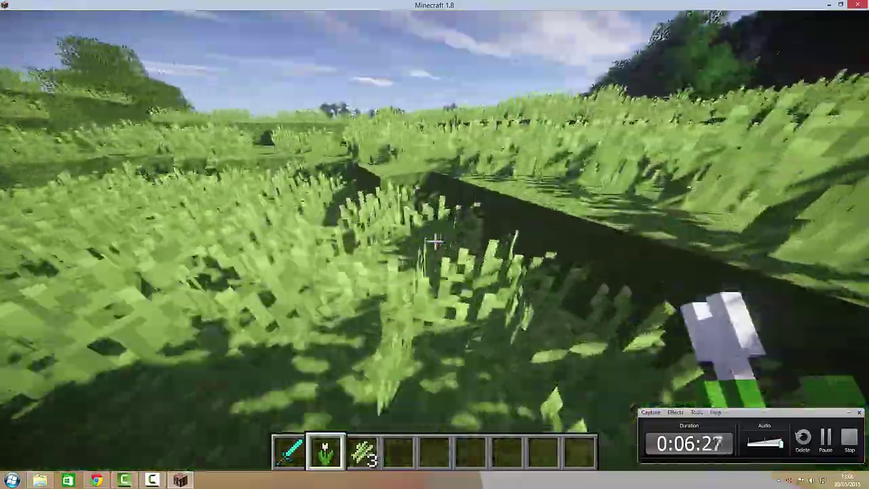
key(w)
key(space)
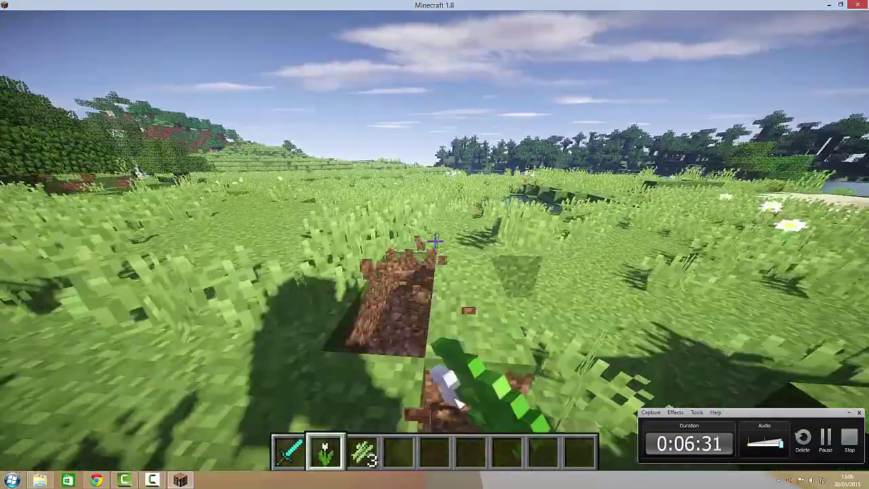
- Open the creative inventory's item search, fill it with letters from the movement controls, and return to the game
text(edubwwsaudsaw)
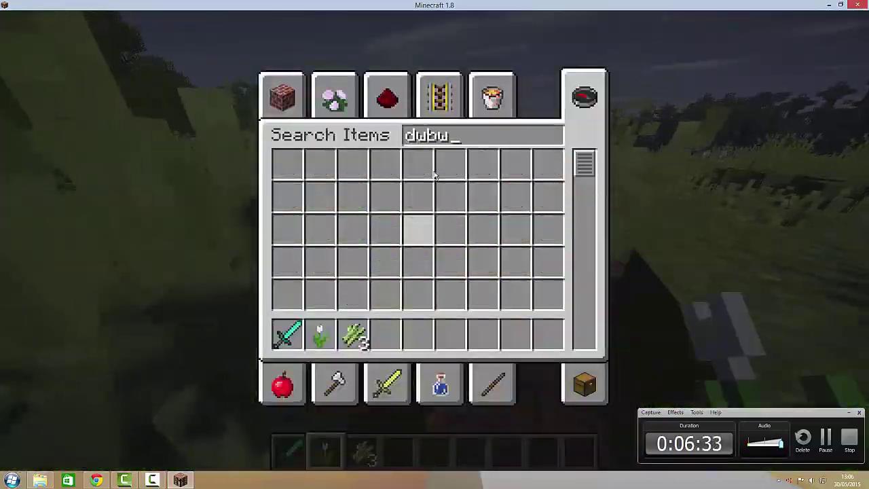
text(dsawdsa)
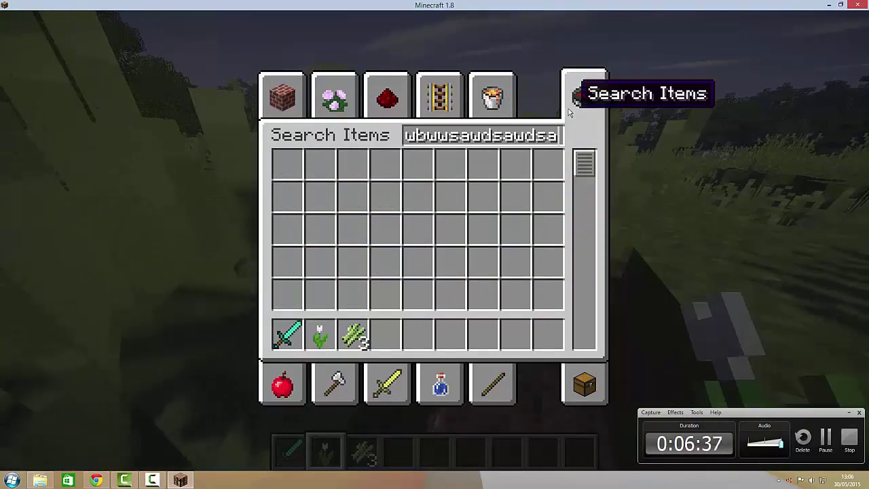
key(Escape)
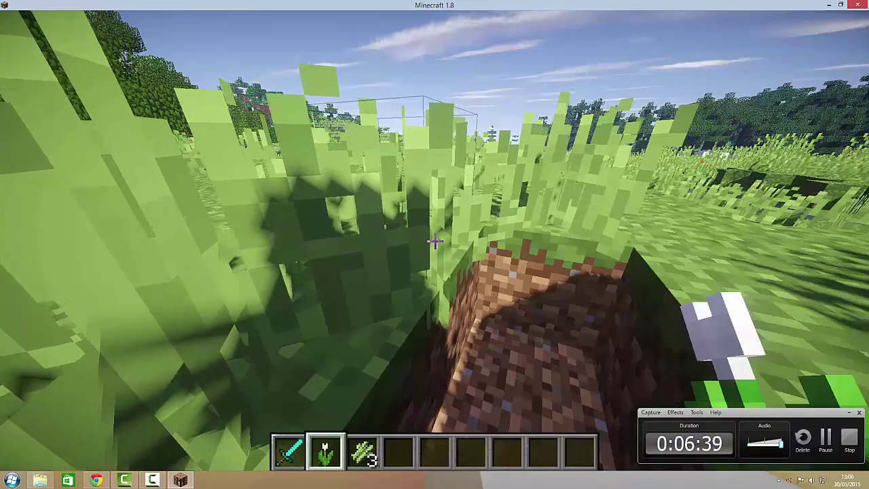
- Walk across the meadow and switch the camera to the front-facing third-person view
key(w)
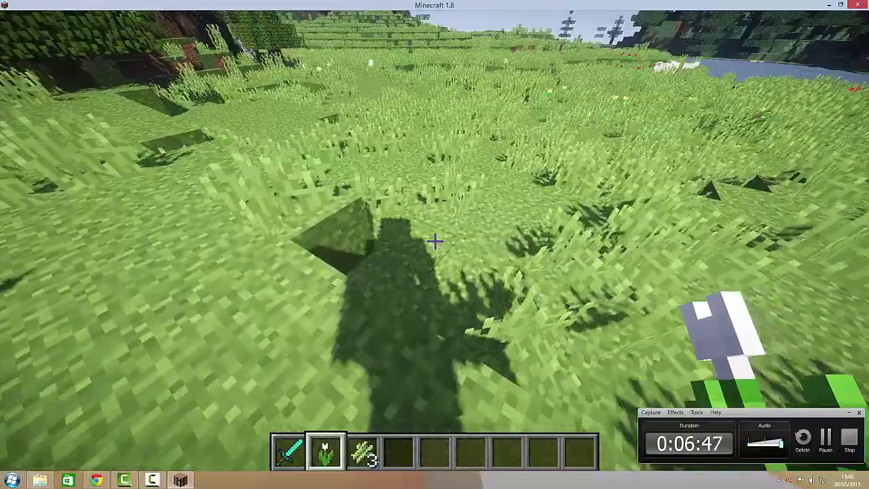
key(F5)
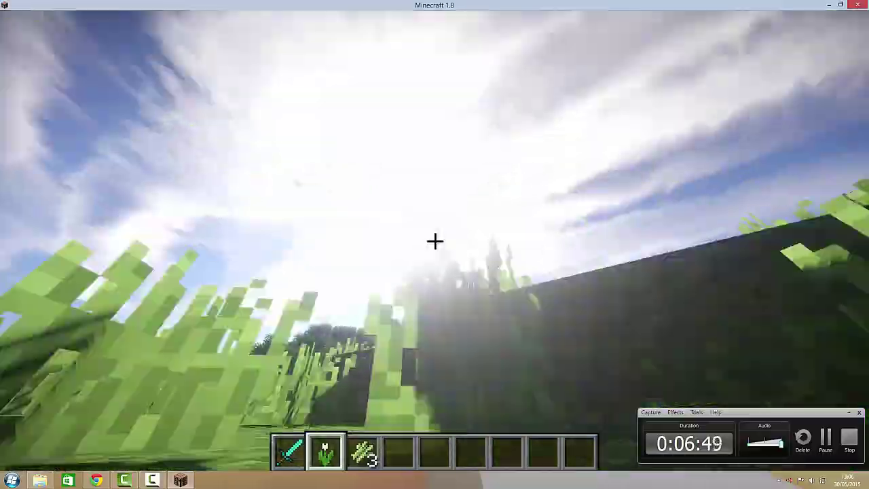
key(F5)
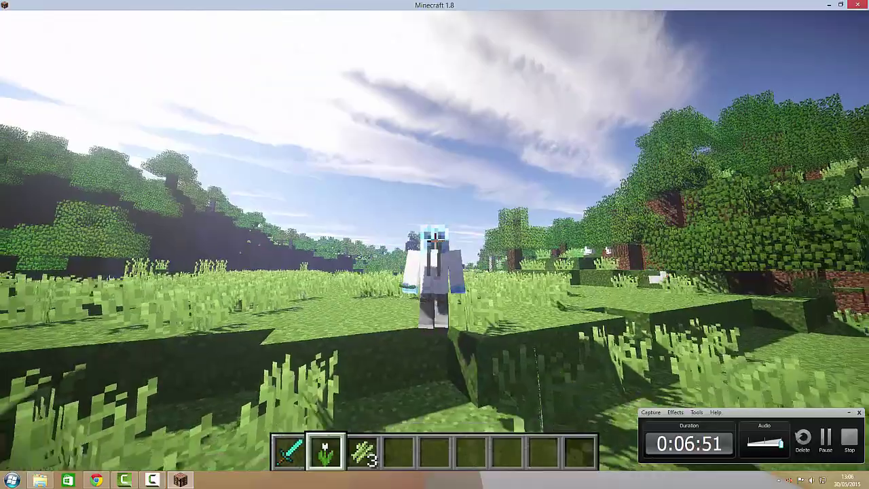
- Walk the character forward off the grass ledge and through the tall grass in third-person view
key(w)
key(w)
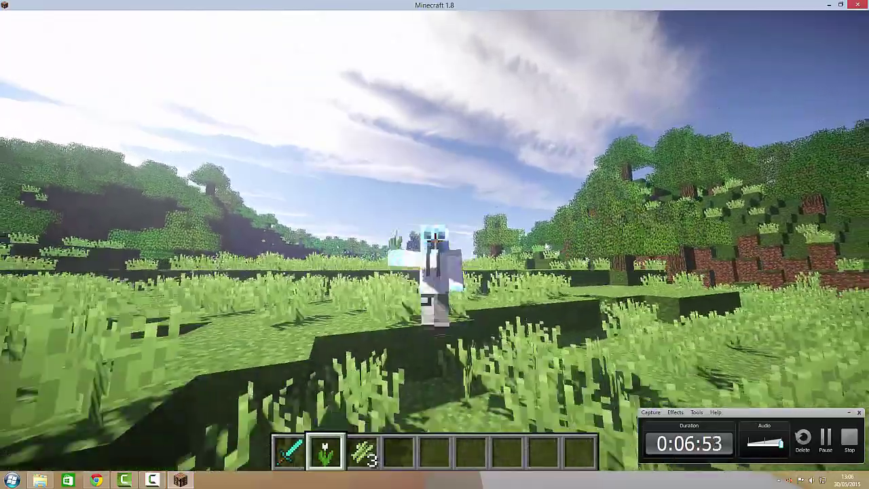
key(w)
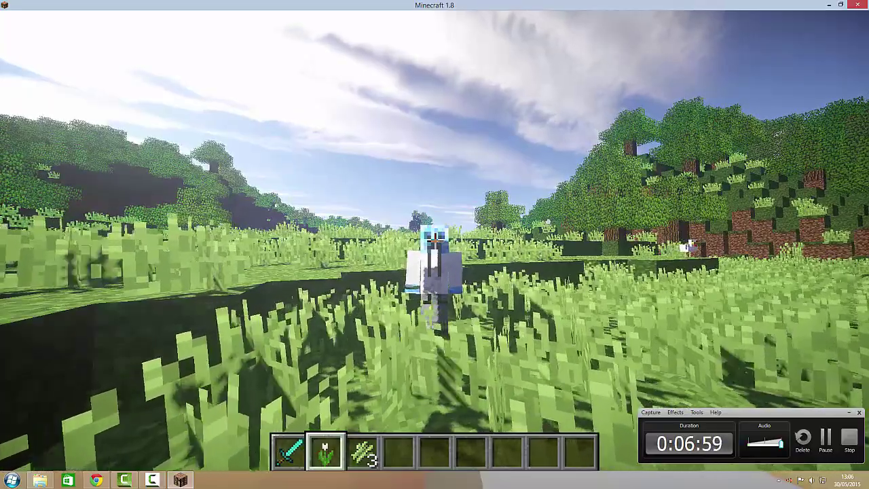
key(w)
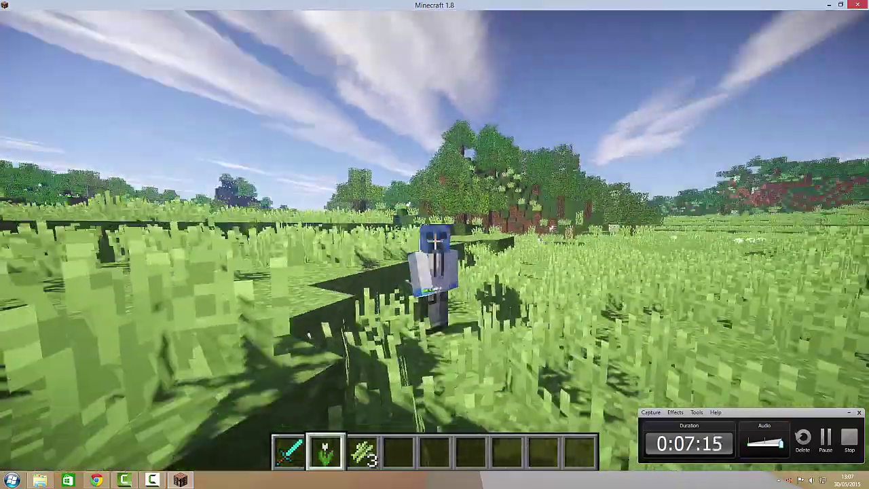
- Swing the character's arm with the white tulip several times while standing in the tall grass
click(435, 241)
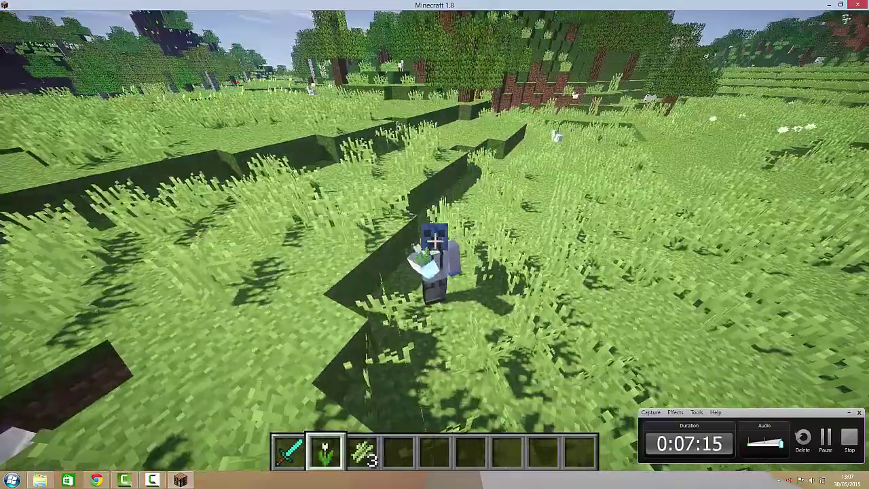
click(435, 241)
click(435, 241)
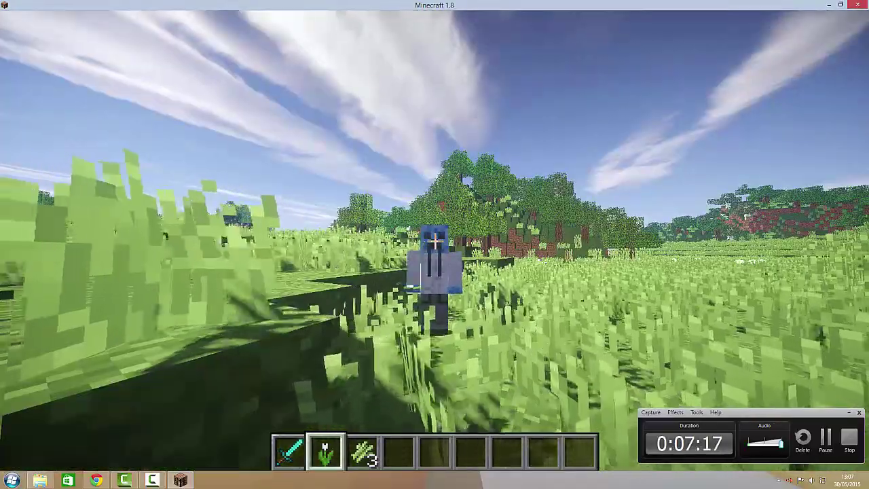
click(434, 239)
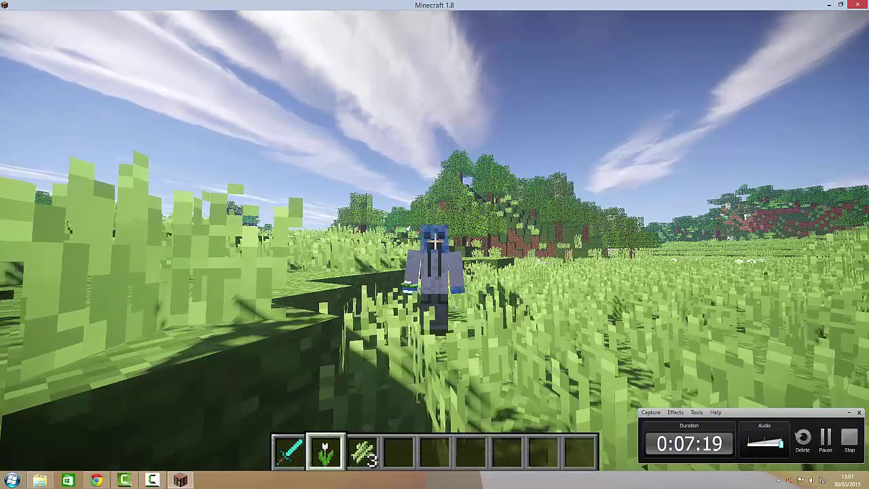